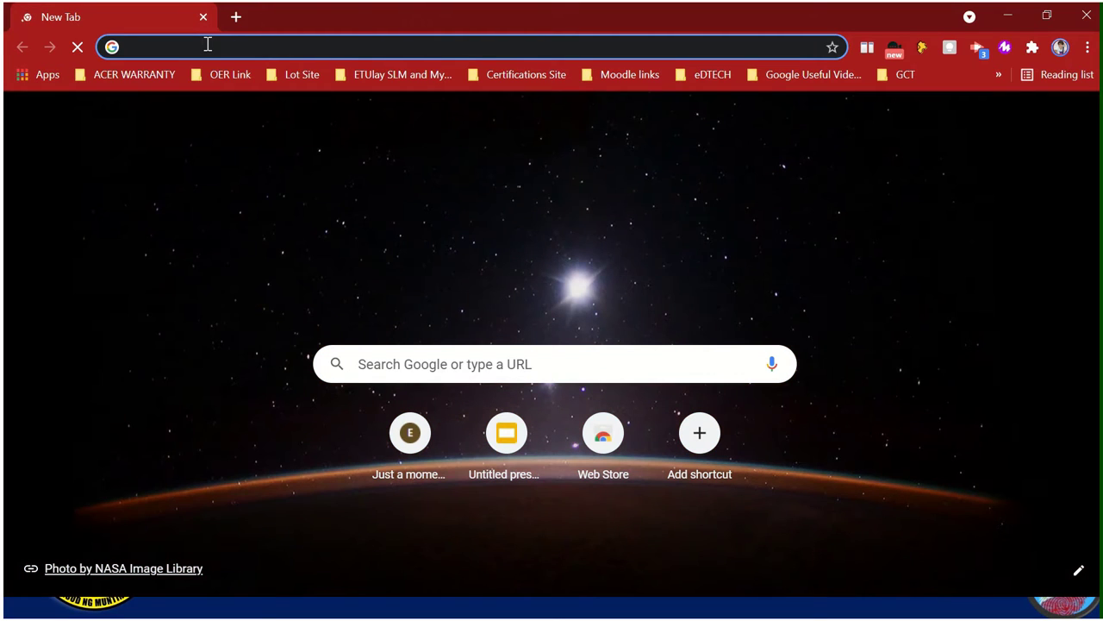
- Search Google for 'education sites' and open India Today's 'Top 10 education websites' article
text(educationa)
key(BackSpace)
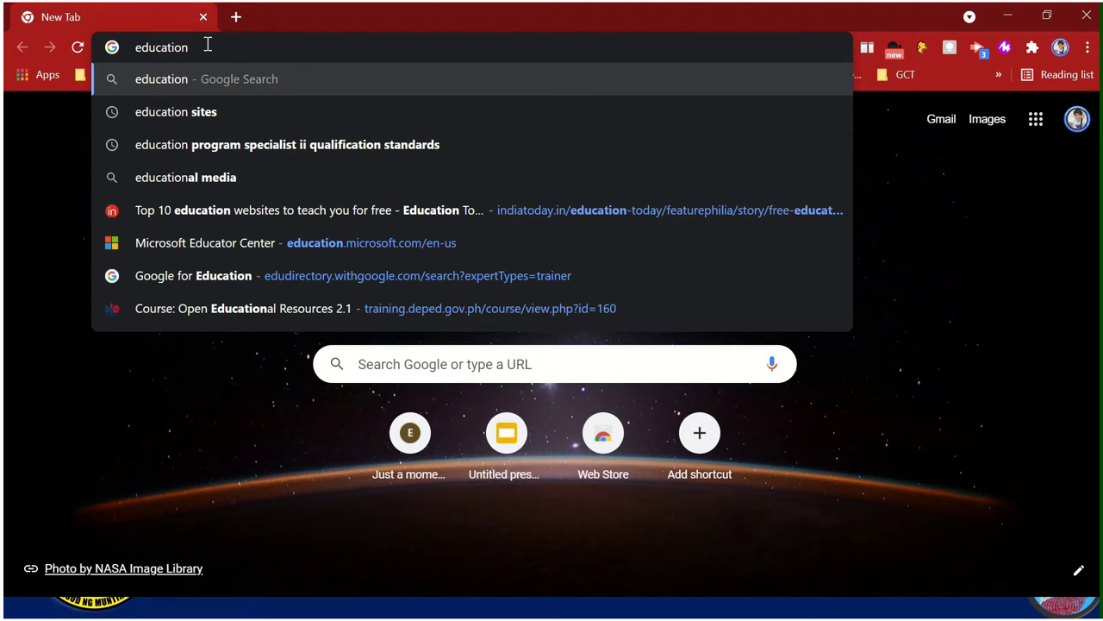
click(207, 111)
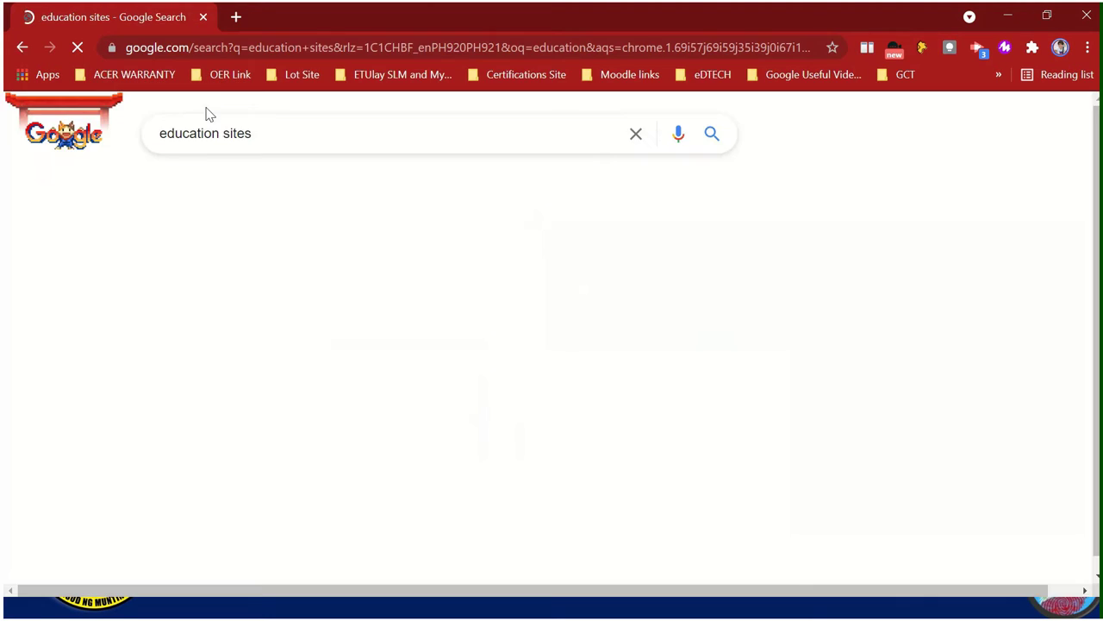
scroll(357, 340, down, 2)
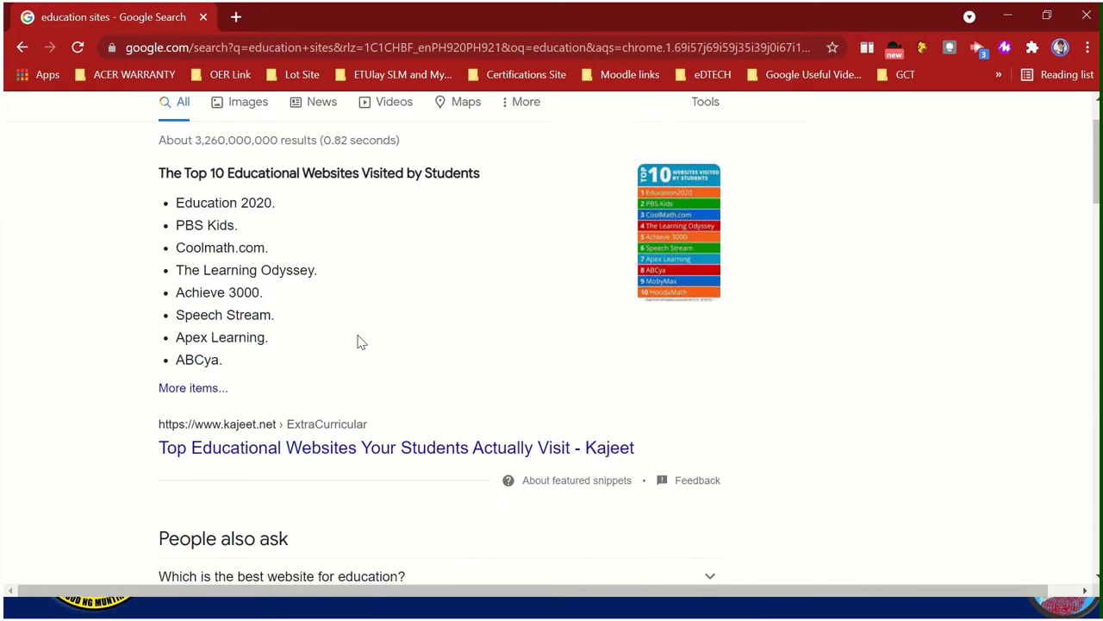
scroll(361, 342, down, 4)
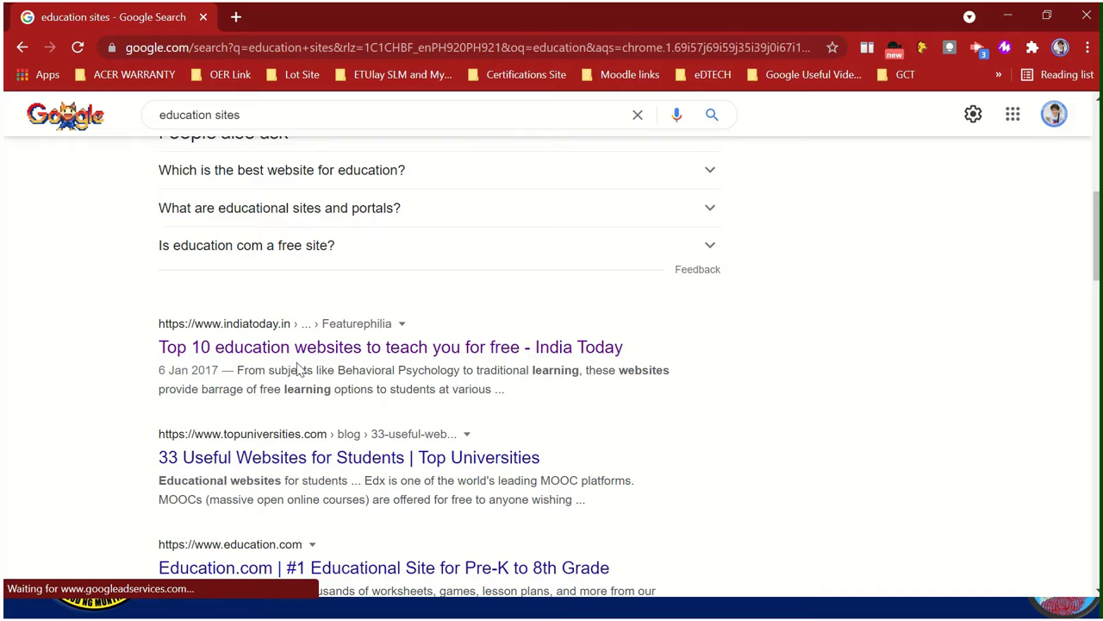
click(327, 355)
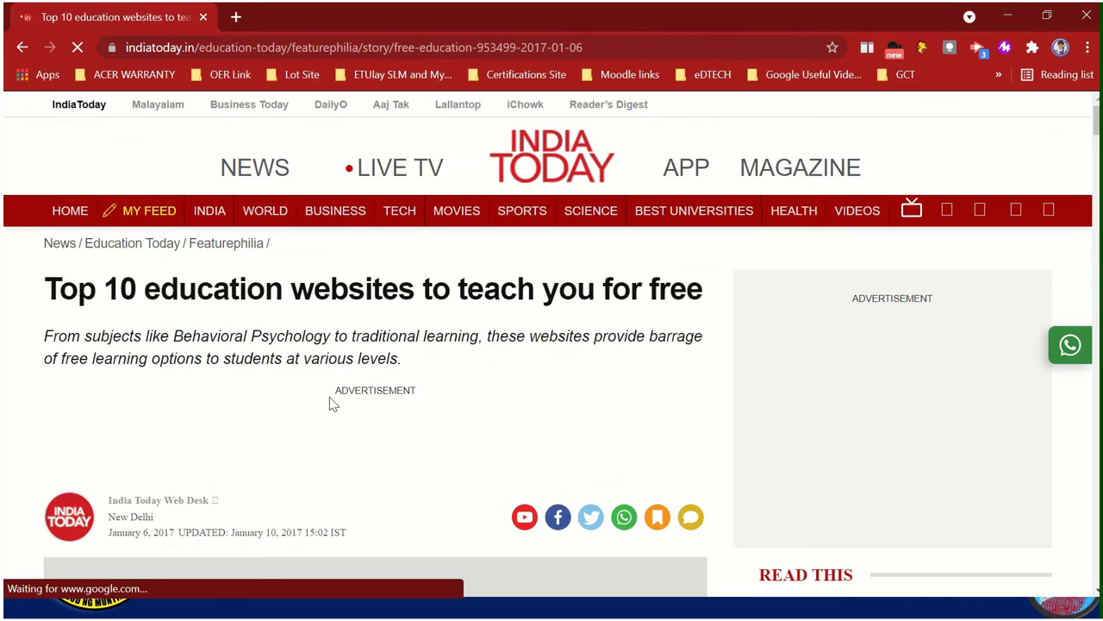
- Copy edx.org from the article and load it in a new tab
scroll(331, 398, down, 15)
scroll(330, 399, down, 4)
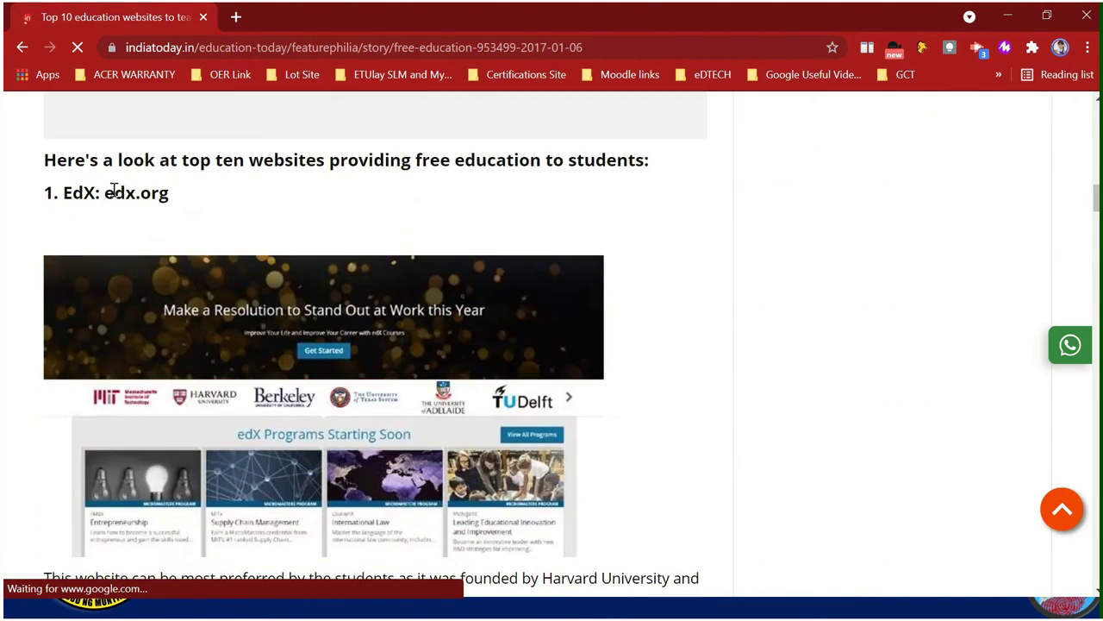
drag(105, 193, 166, 197)
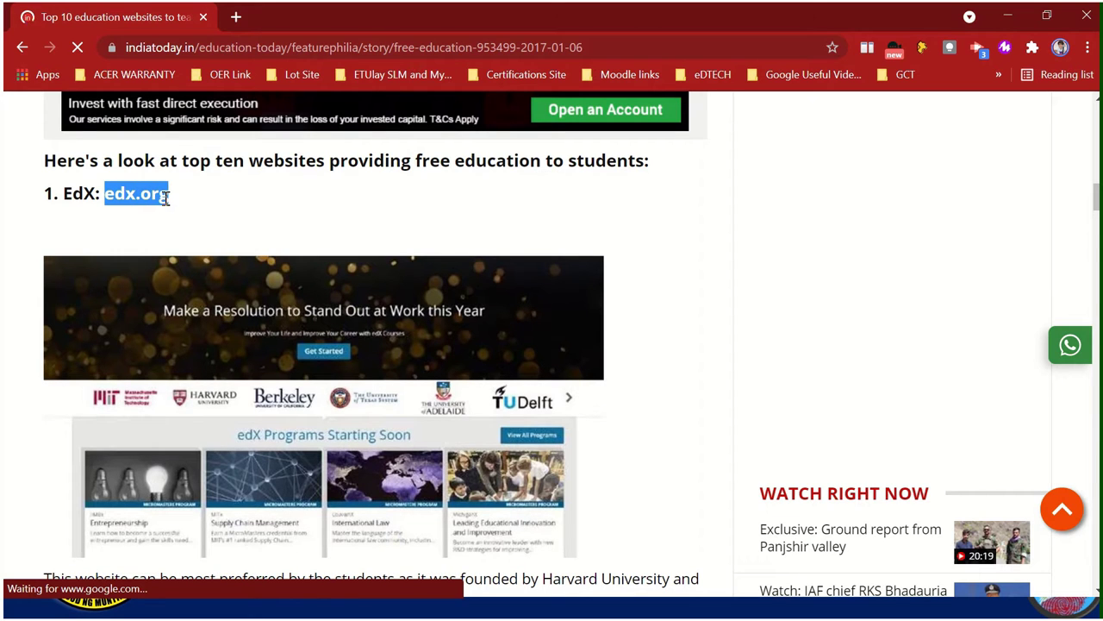
key(ctrl+c)
click(235, 16)
key(ctrl+v)
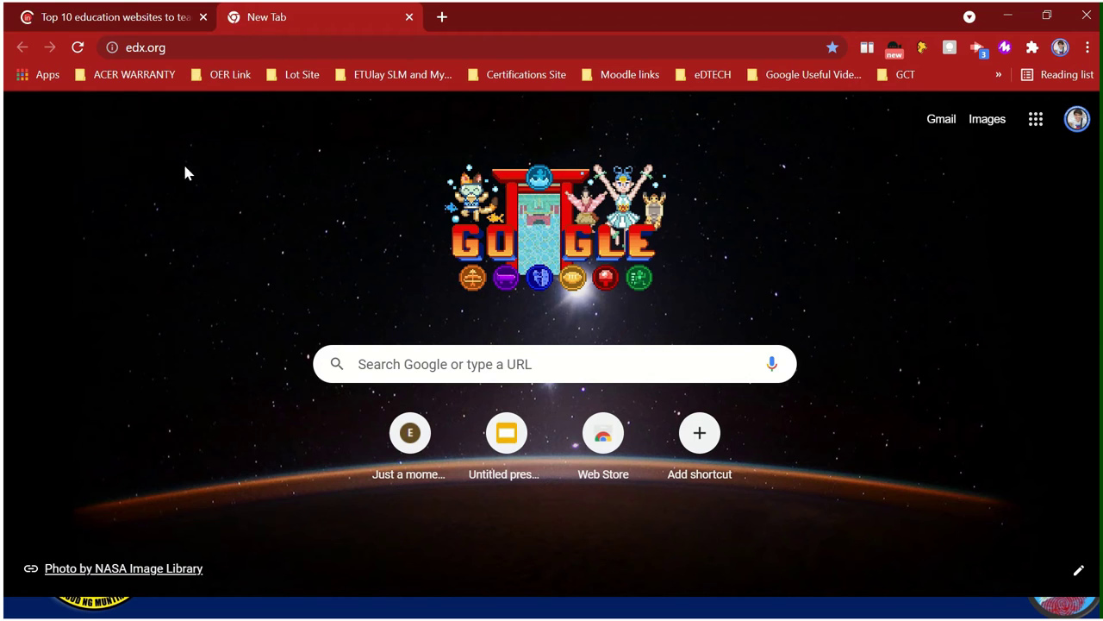
key(Return)
- Copy academicearth.org from the article and load it in a new tab
click(130, 15)
scroll(166, 279, down, 3)
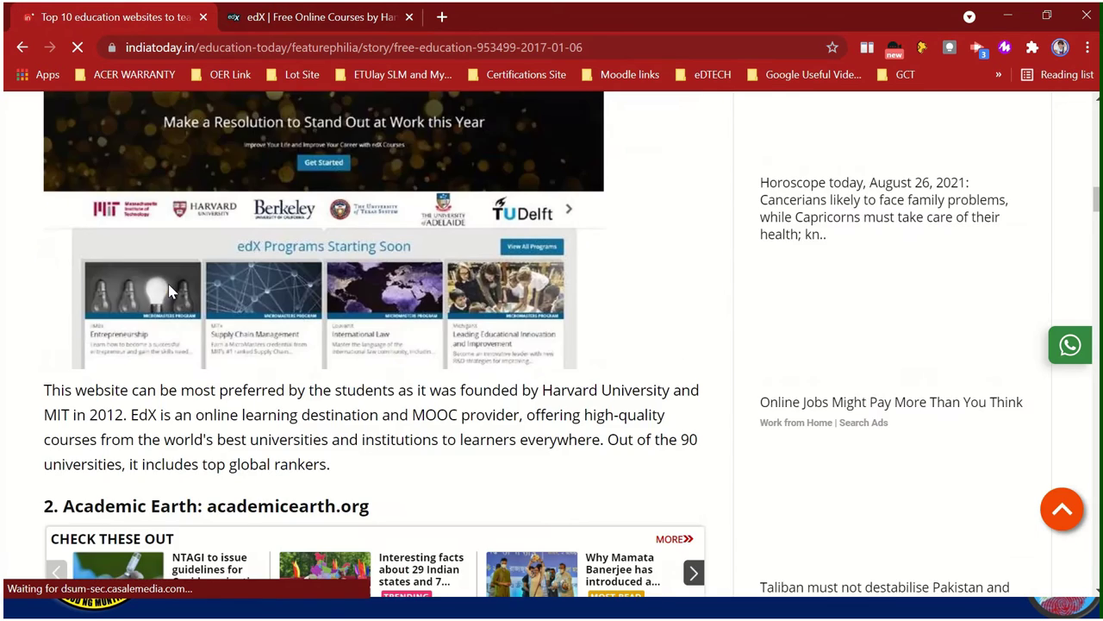
drag(210, 419, 374, 425)
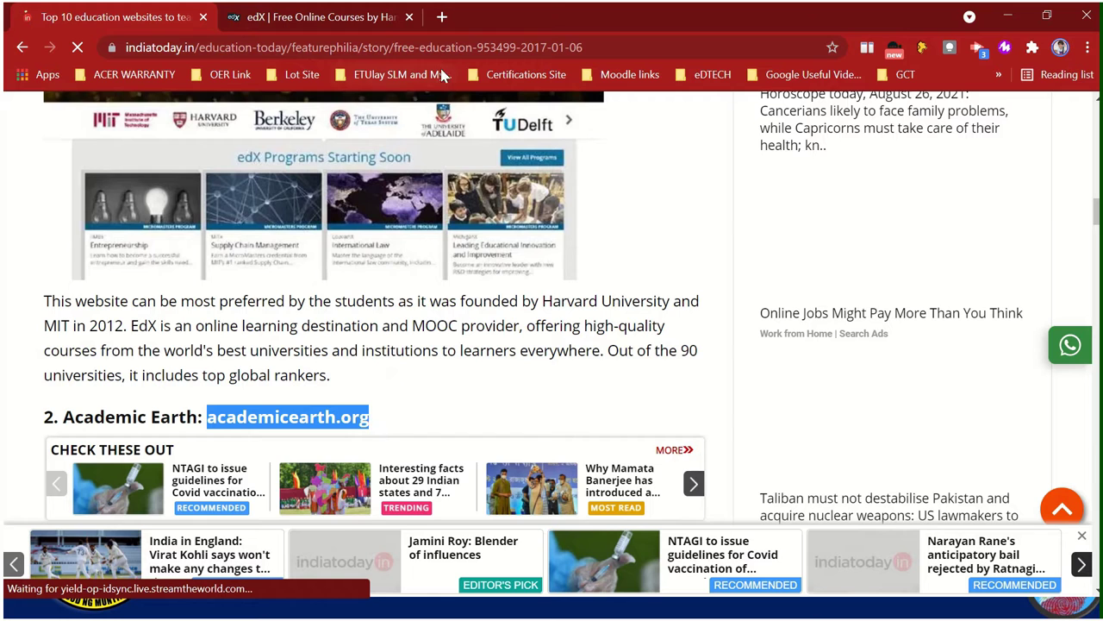
click(441, 18)
key(ctrl+v)
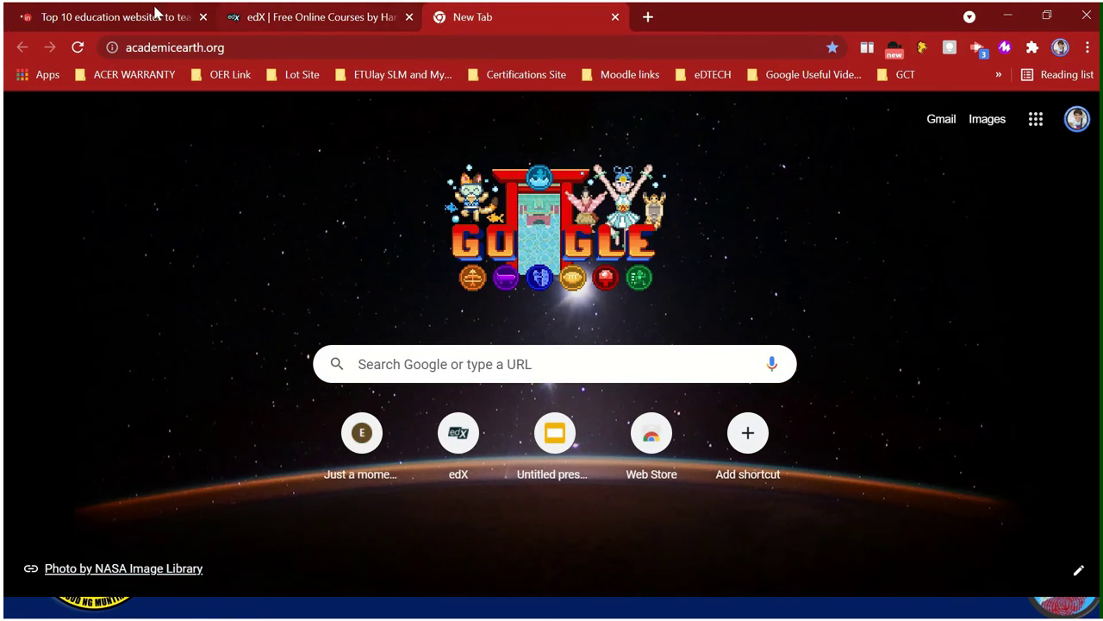
key(Return)
- Copy archive.org from the article and paste it into another new tab's address bar
click(129, 17)
scroll(244, 377, down, 7)
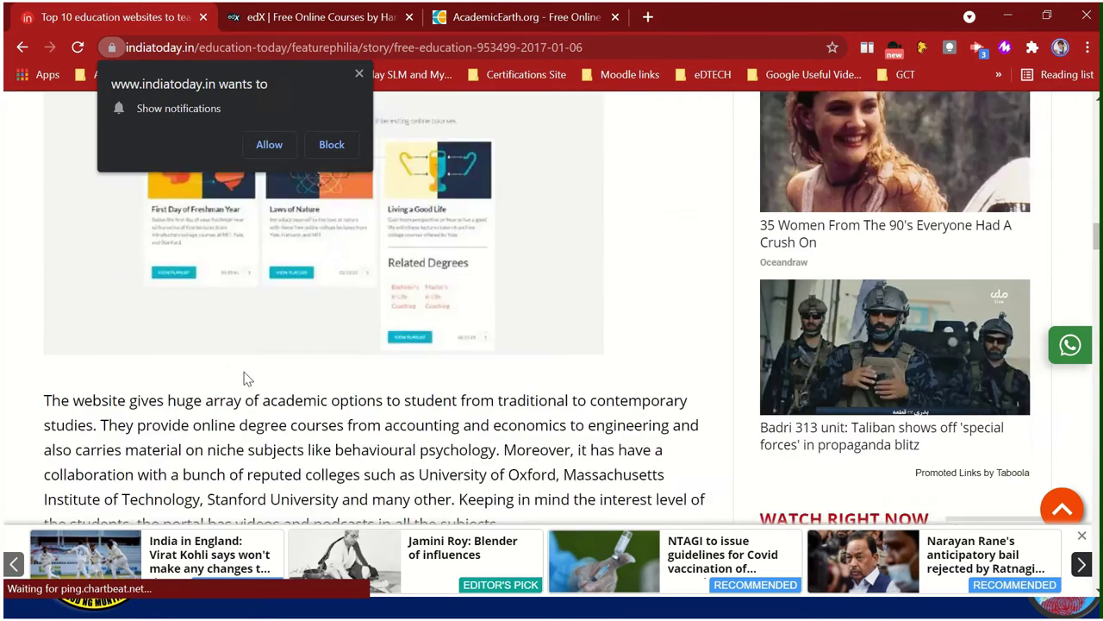
scroll(220, 438, down, 2)
drag(214, 481, 310, 485)
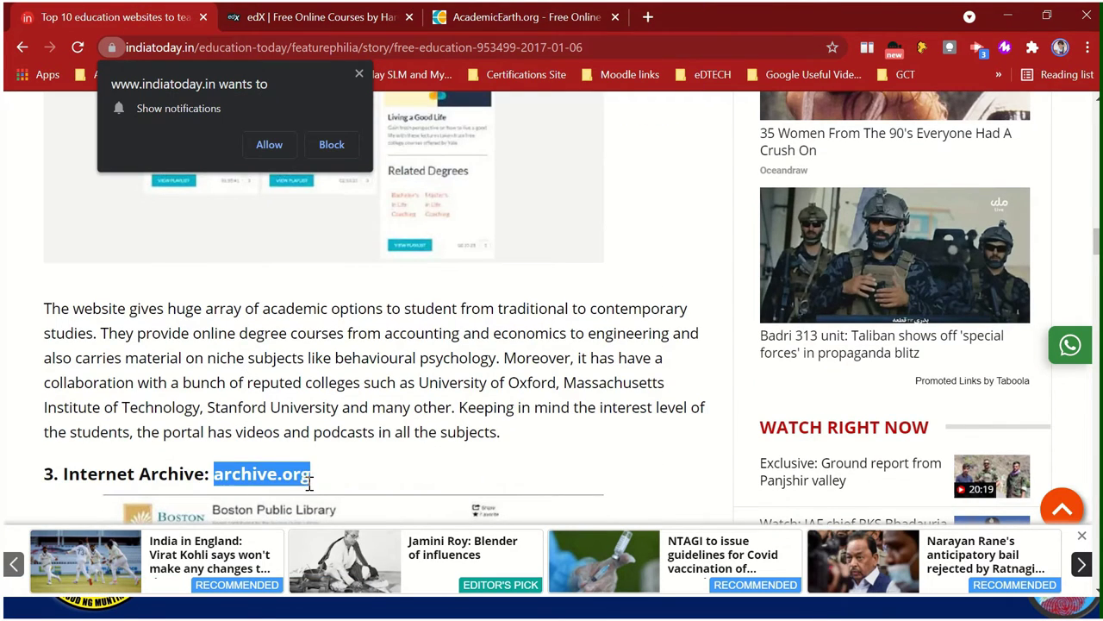
click(648, 16)
key(ctrl+v)
- Load archive.org, then copy bigthink.com from the article and load it in a new tab
key(Return)
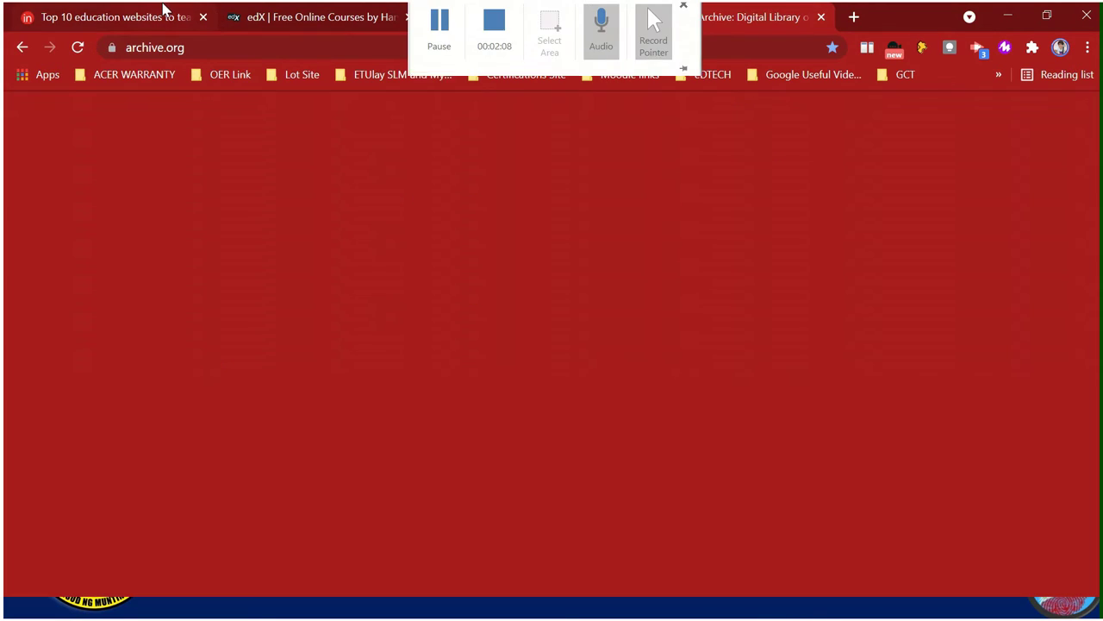
click(164, 14)
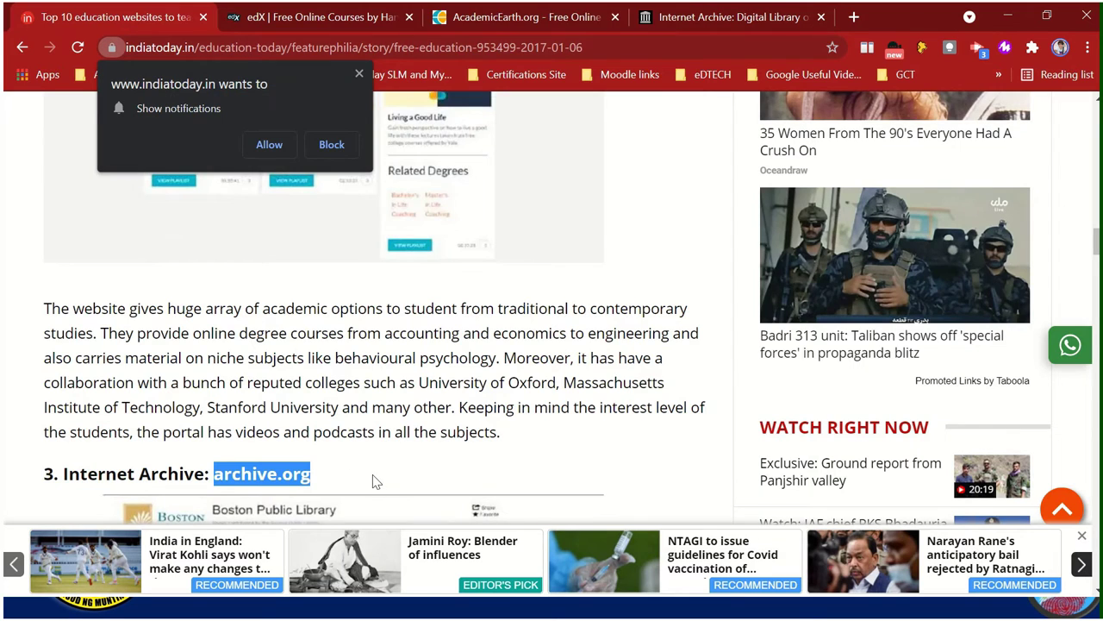
scroll(373, 474, down, 7)
scroll(373, 481, down, 1)
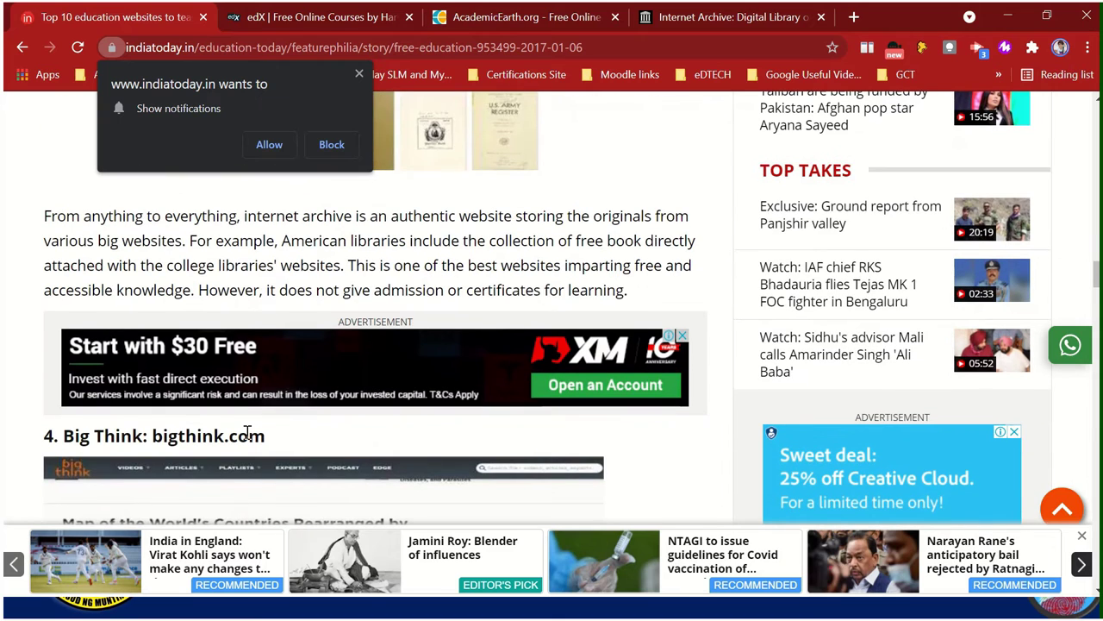
drag(153, 437, 267, 437)
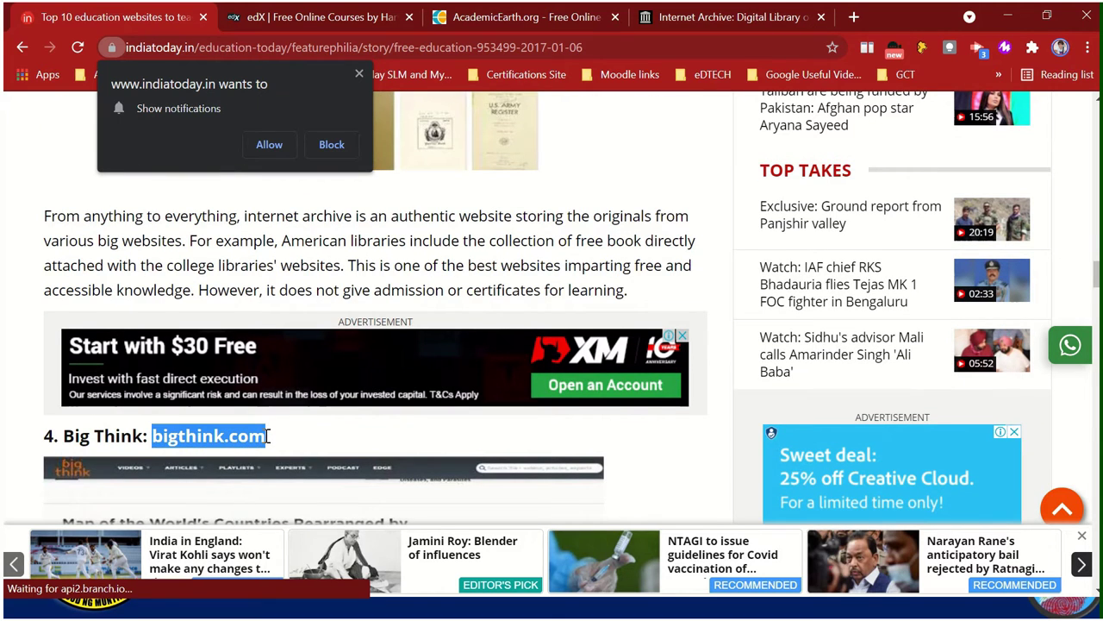
click(854, 17)
key(ctrl+v)
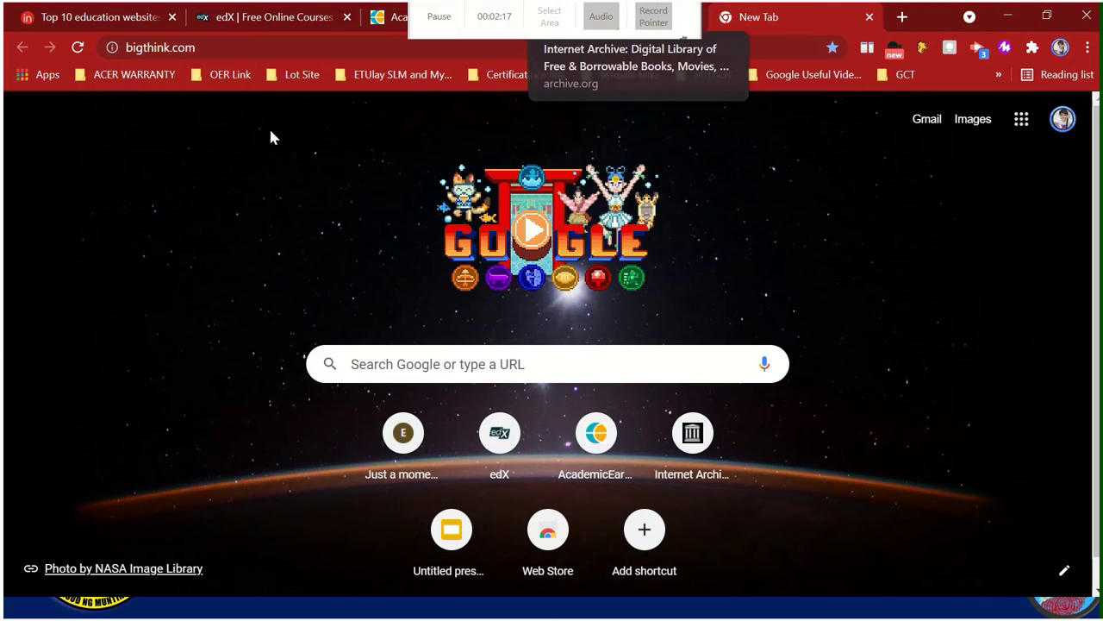
key(Return)
- Copy courser.org from the article and load it in a new tab
click(91, 17)
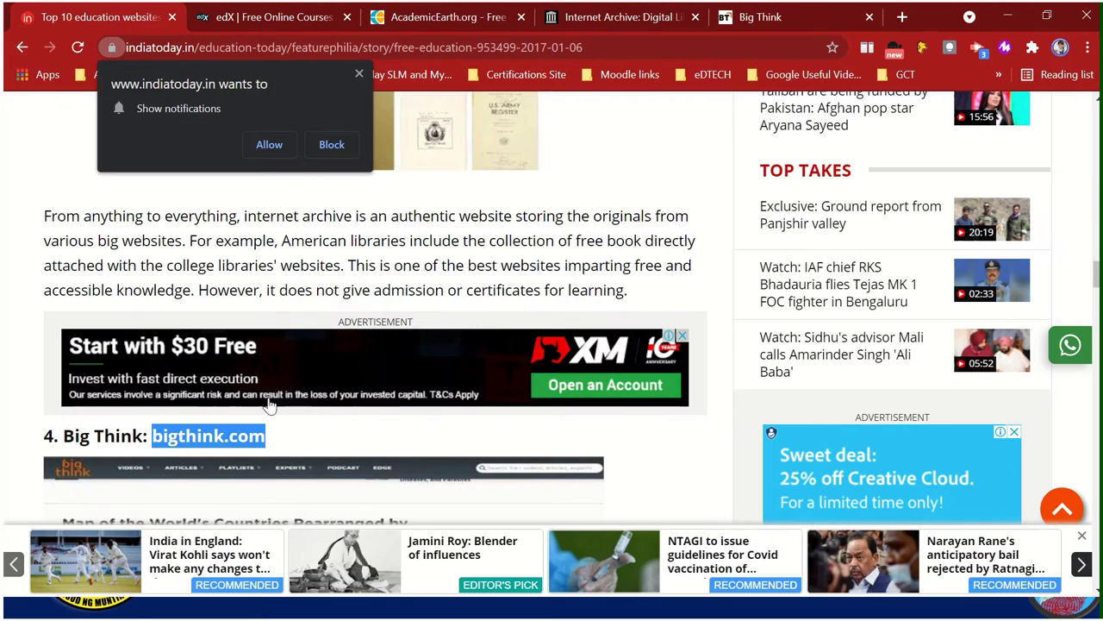
scroll(284, 379, down, 4)
scroll(254, 401, down, 3)
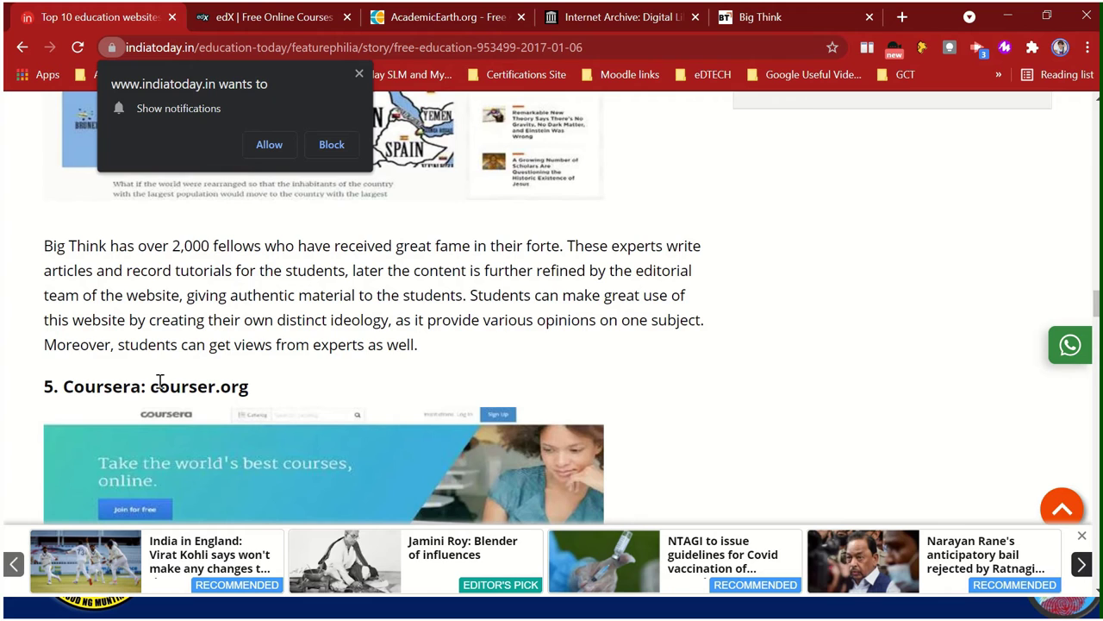
drag(152, 384, 258, 395)
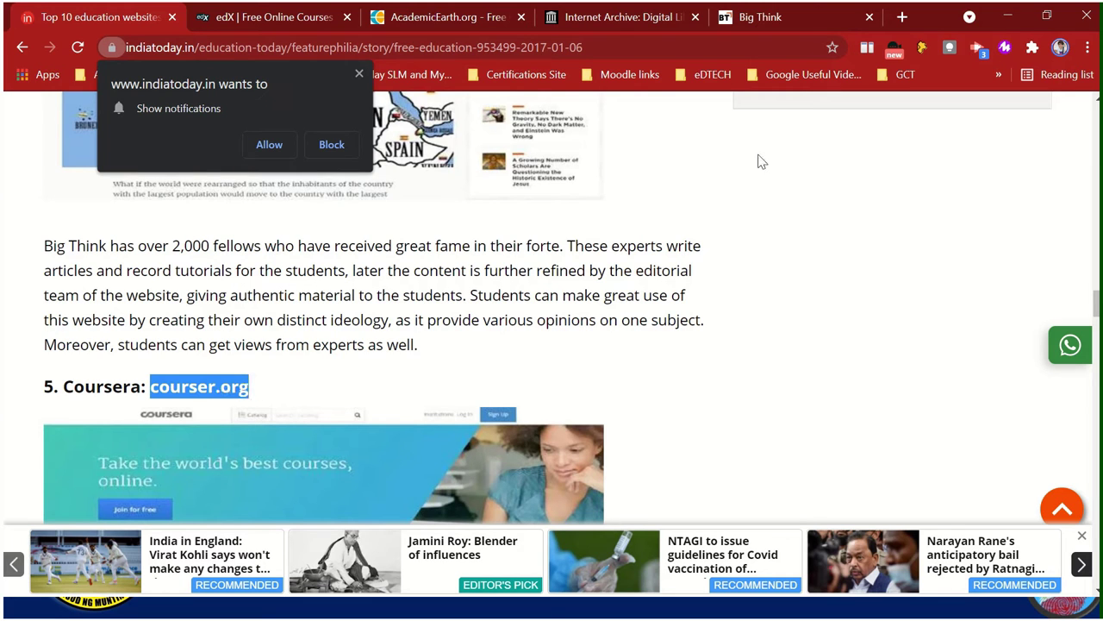
click(901, 13)
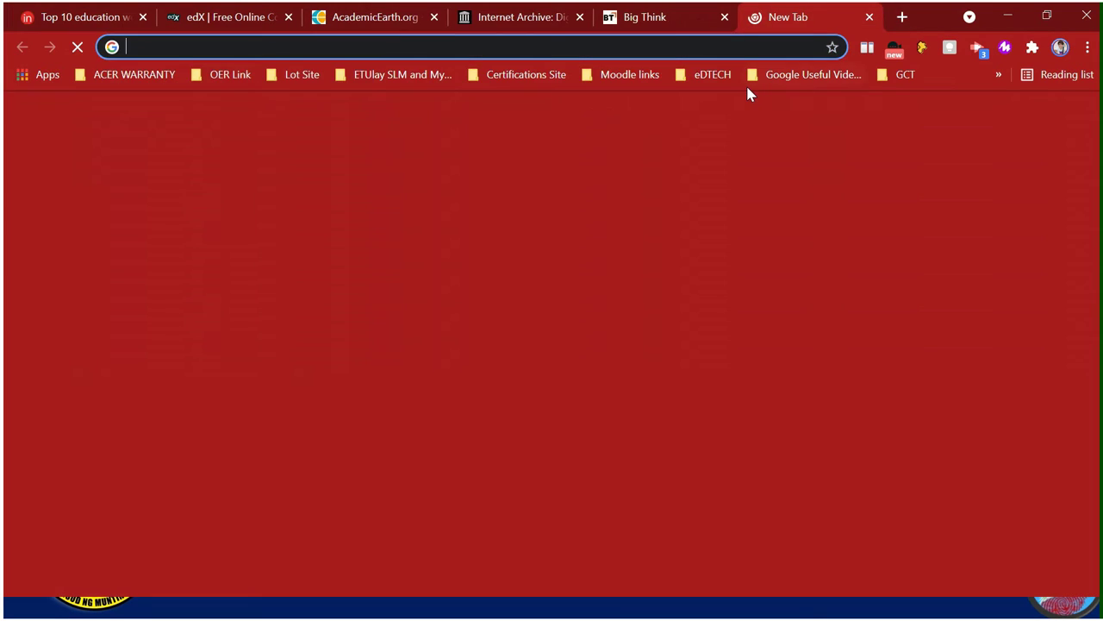
key(ctrl+v)
key(Return)
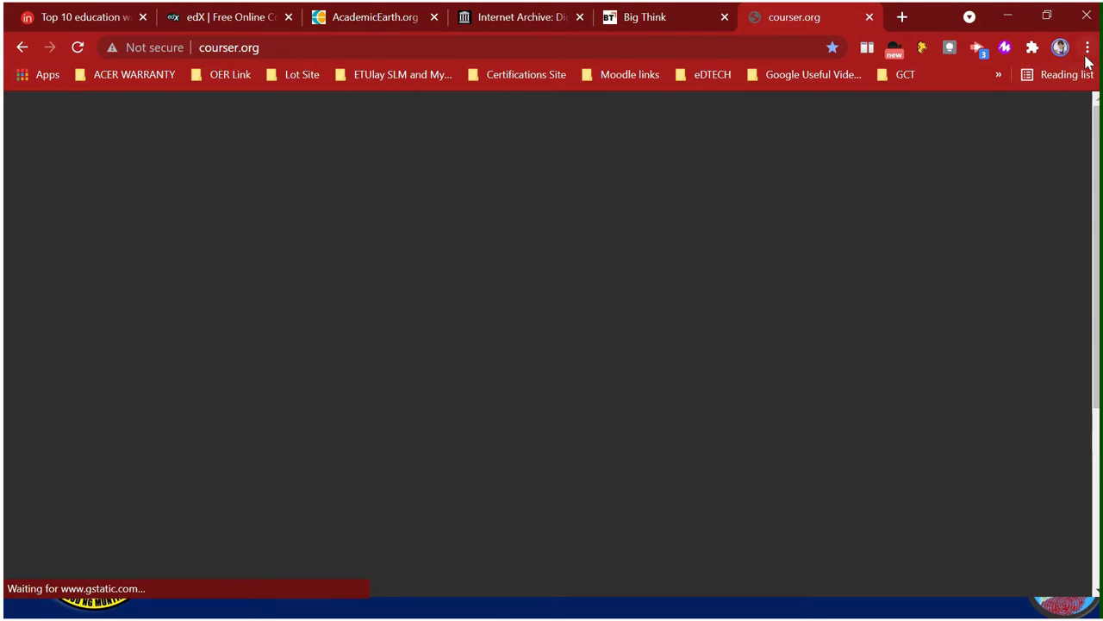
- Delete the old 'Educ Sites' folder via the Bookmarks menu, then switch to the edX tab
click(1087, 48)
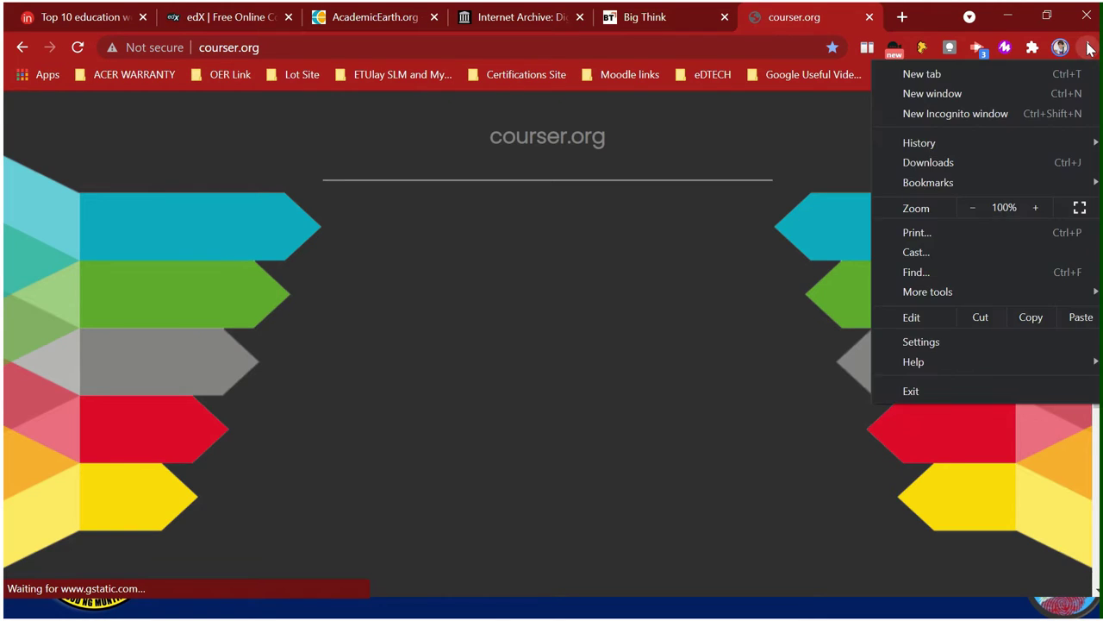
mouse_move(997, 192)
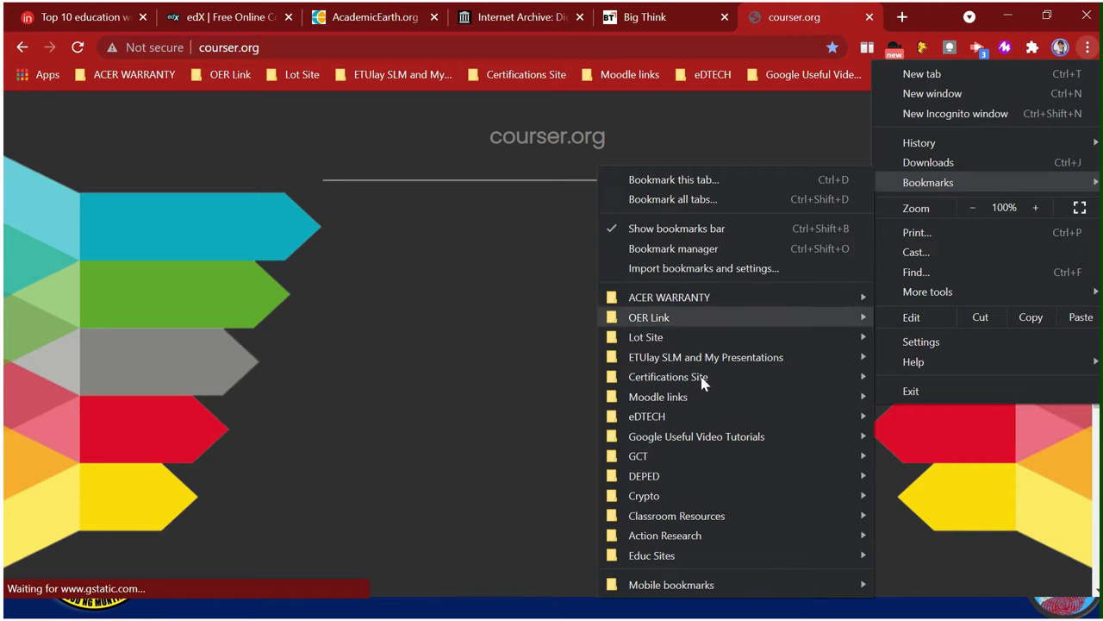
right_click(664, 556)
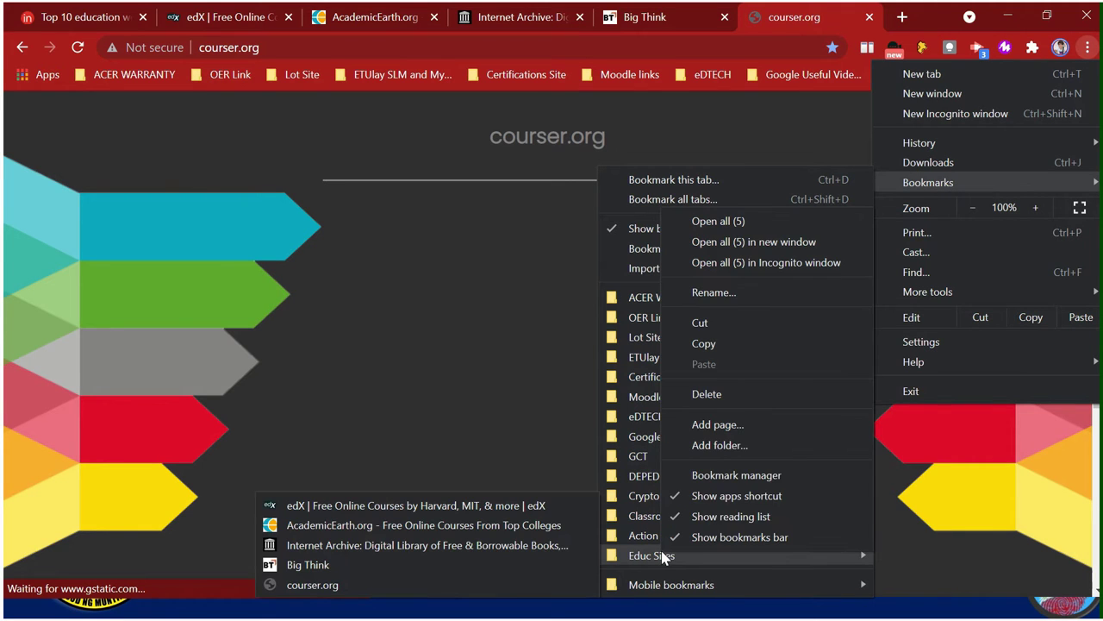
click(733, 391)
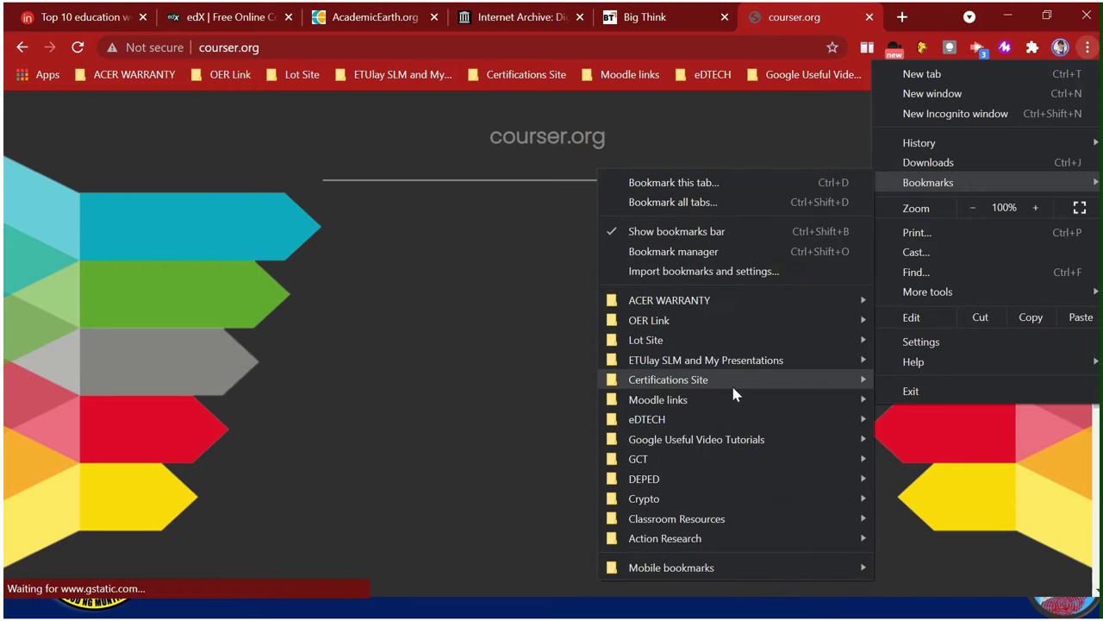
mouse_move(733, 388)
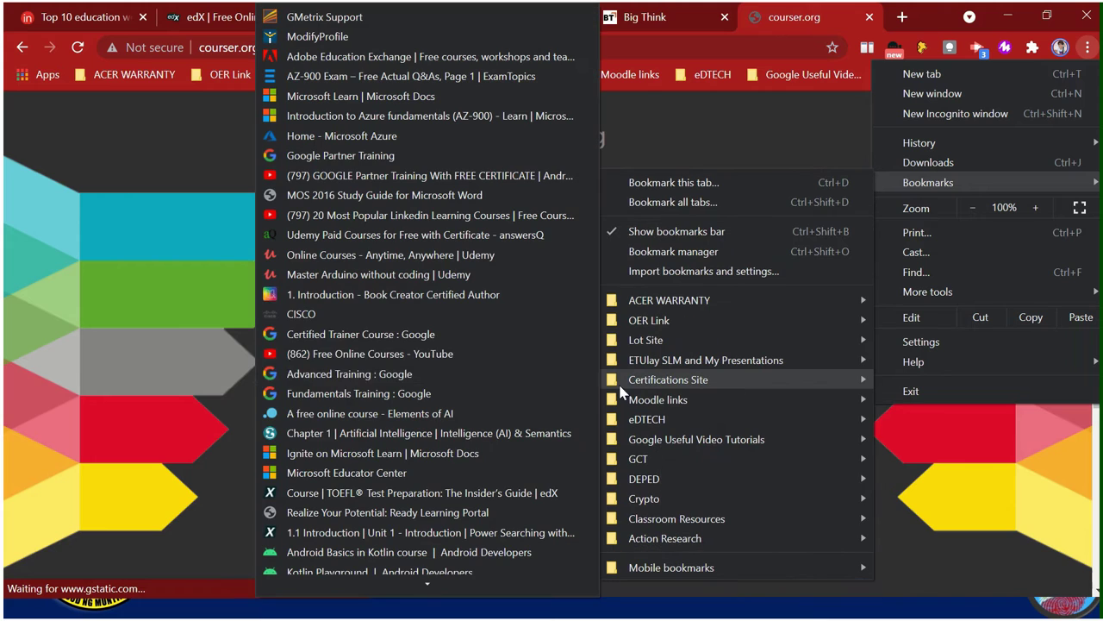
click(133, 135)
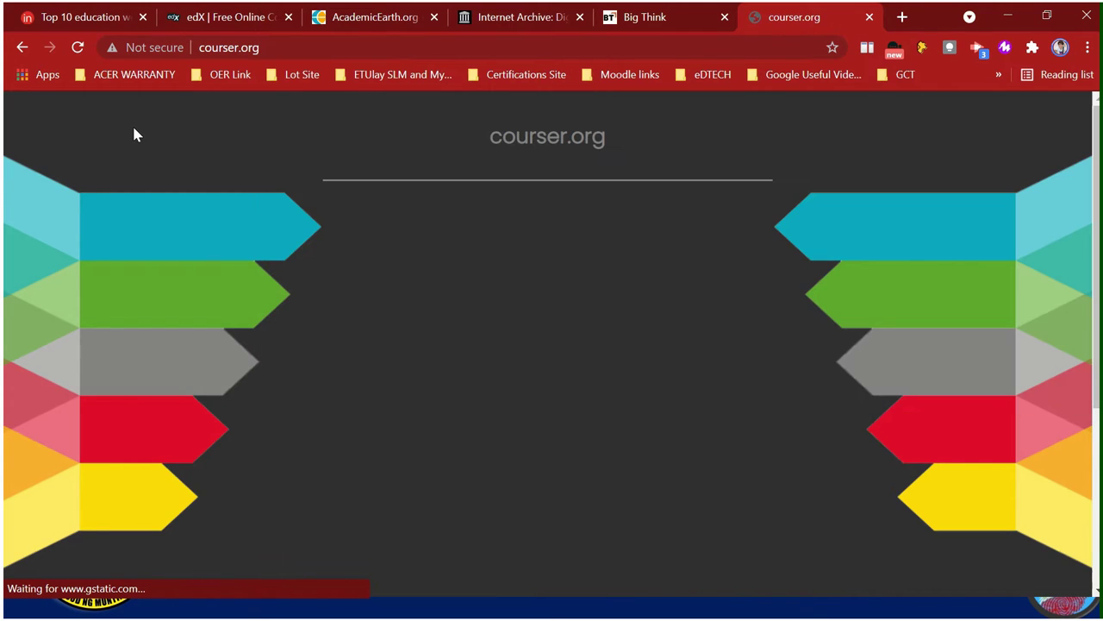
click(215, 16)
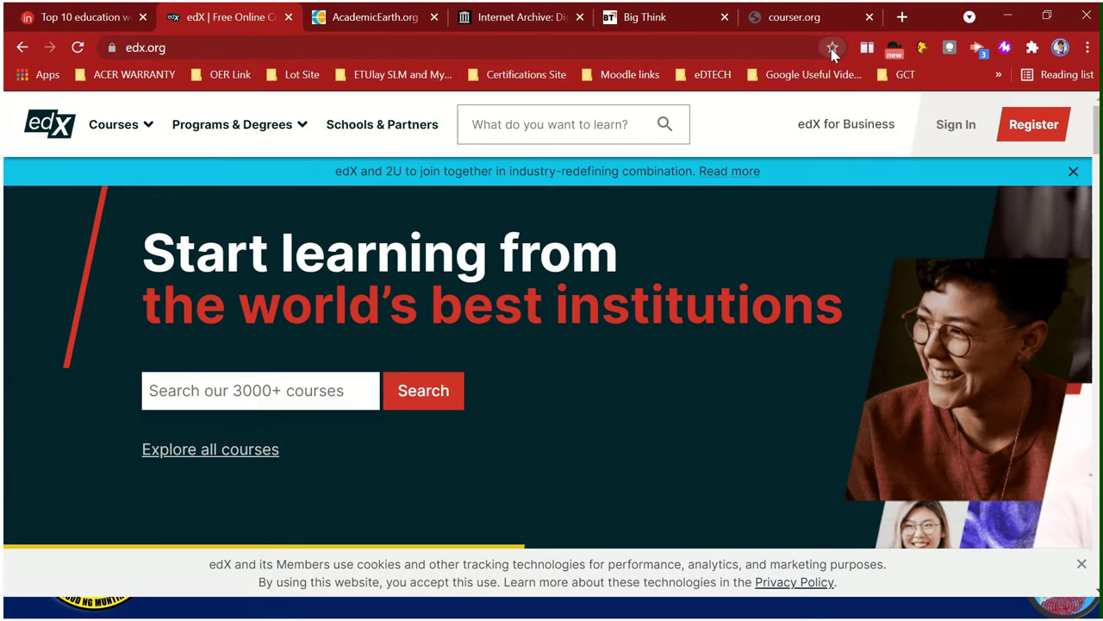
- Bookmark the edX page into a new 'Educ Sites' folder created on the bookmarks bar
click(833, 49)
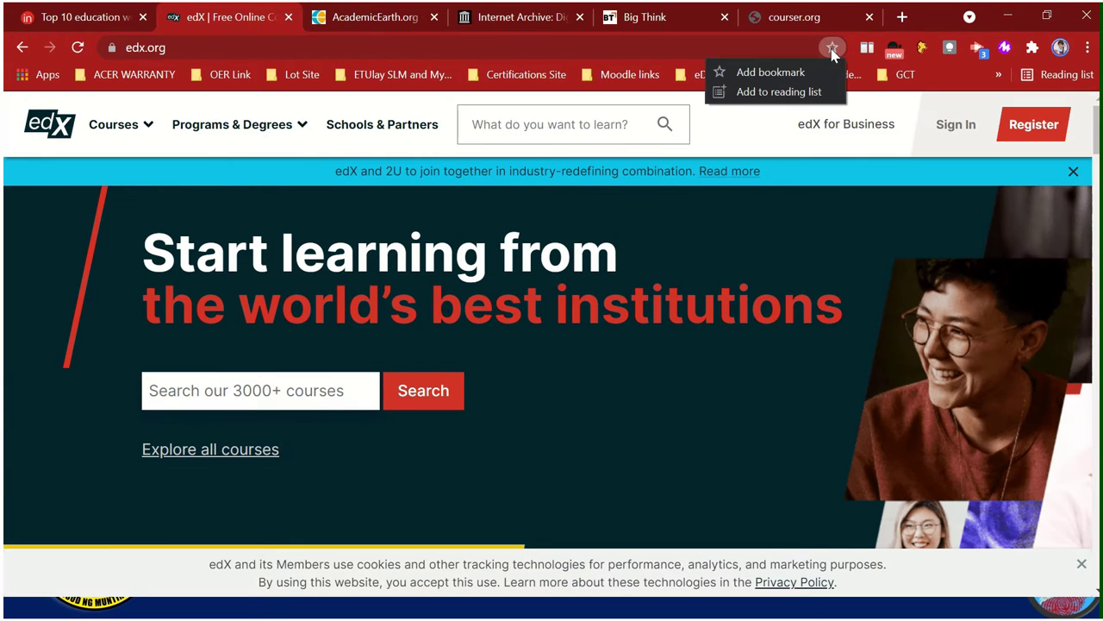
click(798, 71)
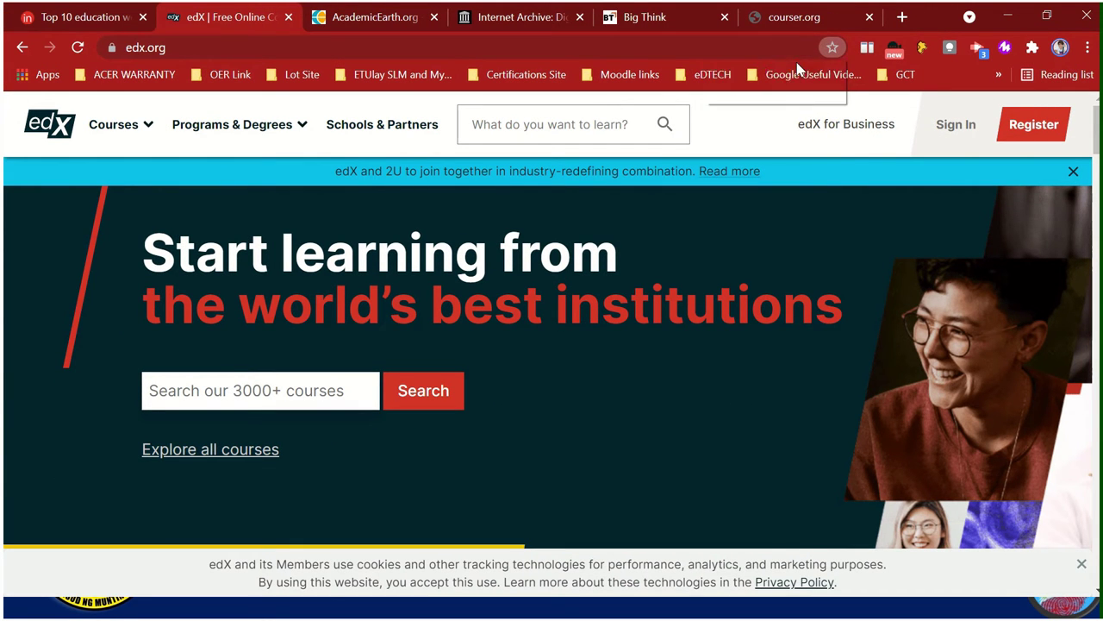
click(617, 207)
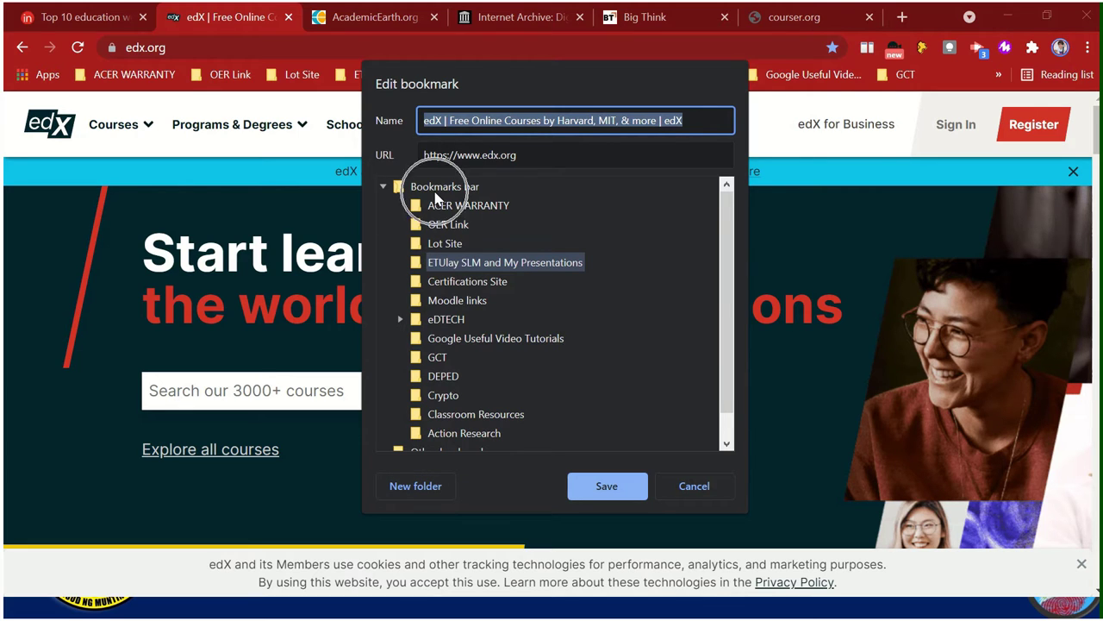
click(435, 194)
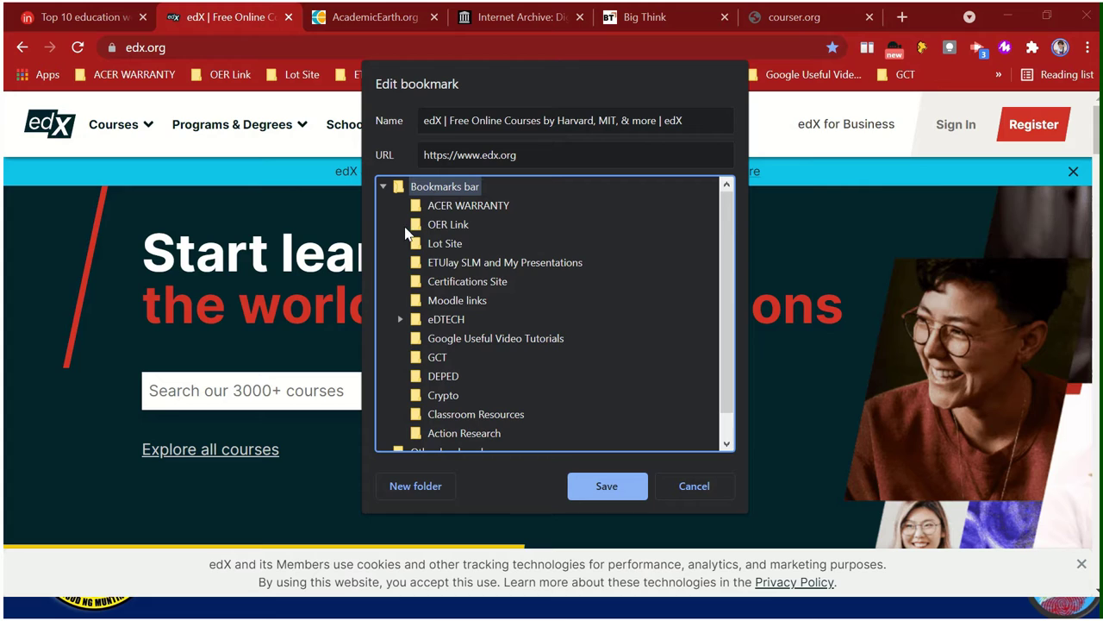
click(416, 486)
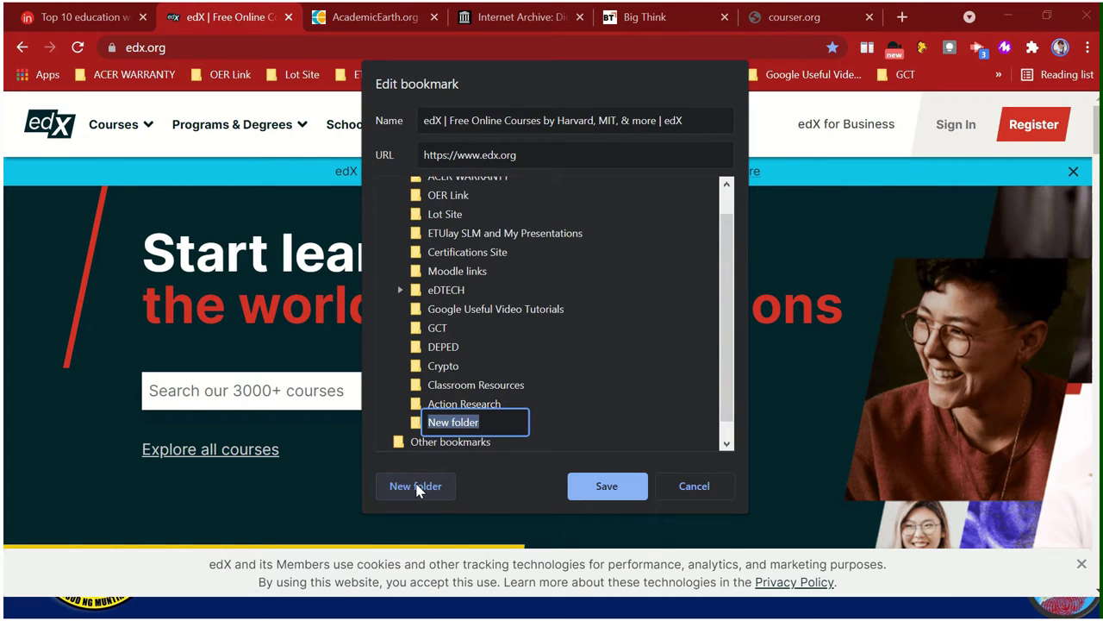
text(Educ Sites)
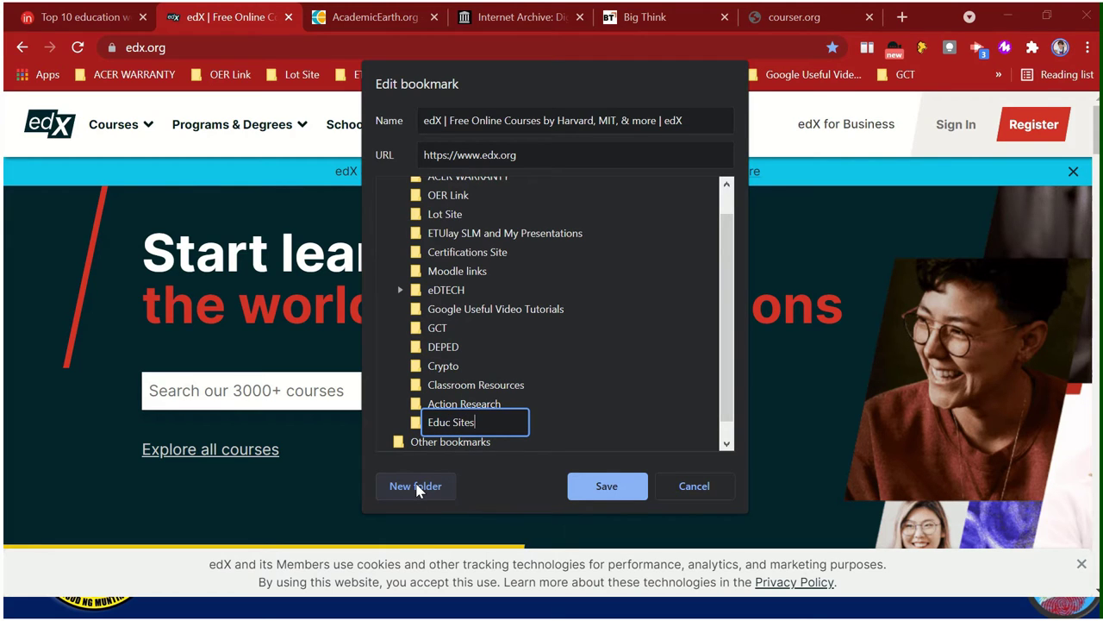
click(501, 422)
click(605, 487)
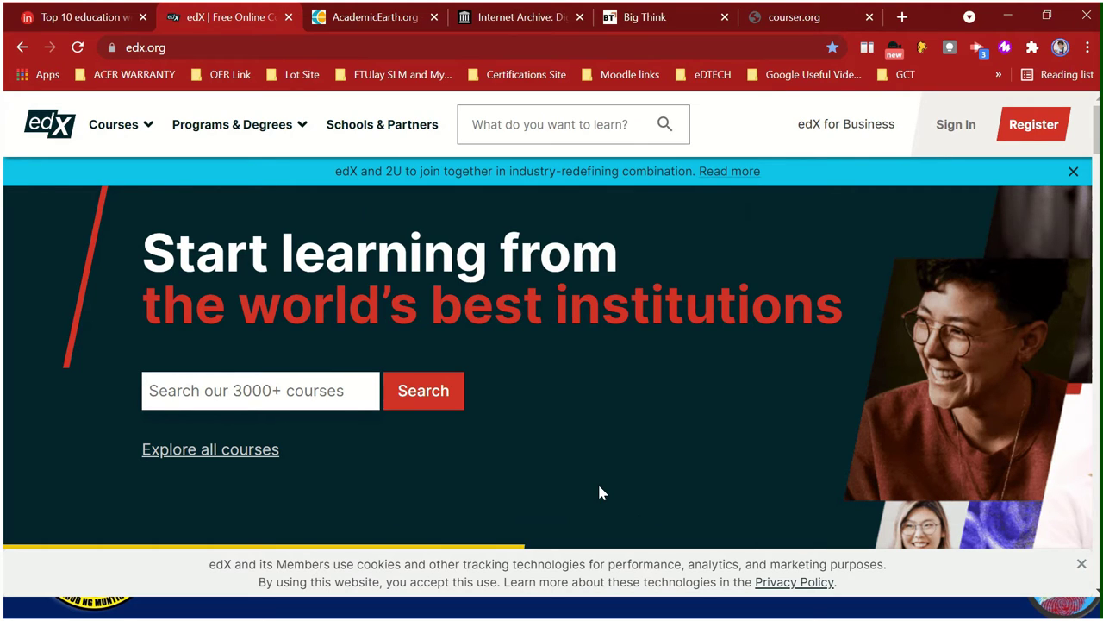
click(159, 48)
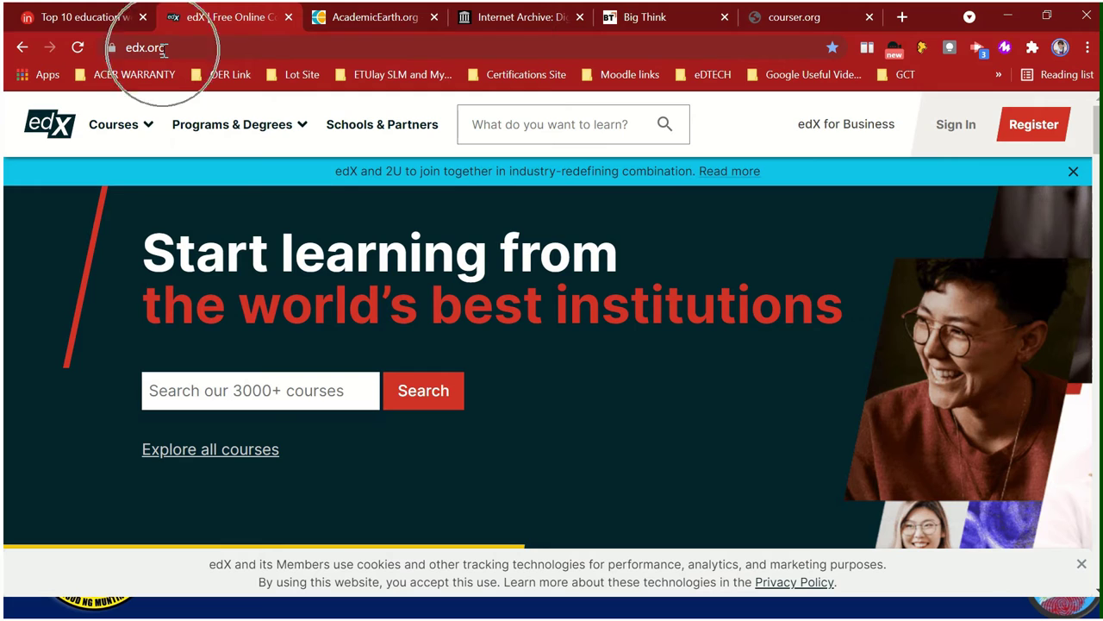
- Close the edX tab, bookmark AcademicEarth.org into Educ Sites, and close its tab
click(288, 18)
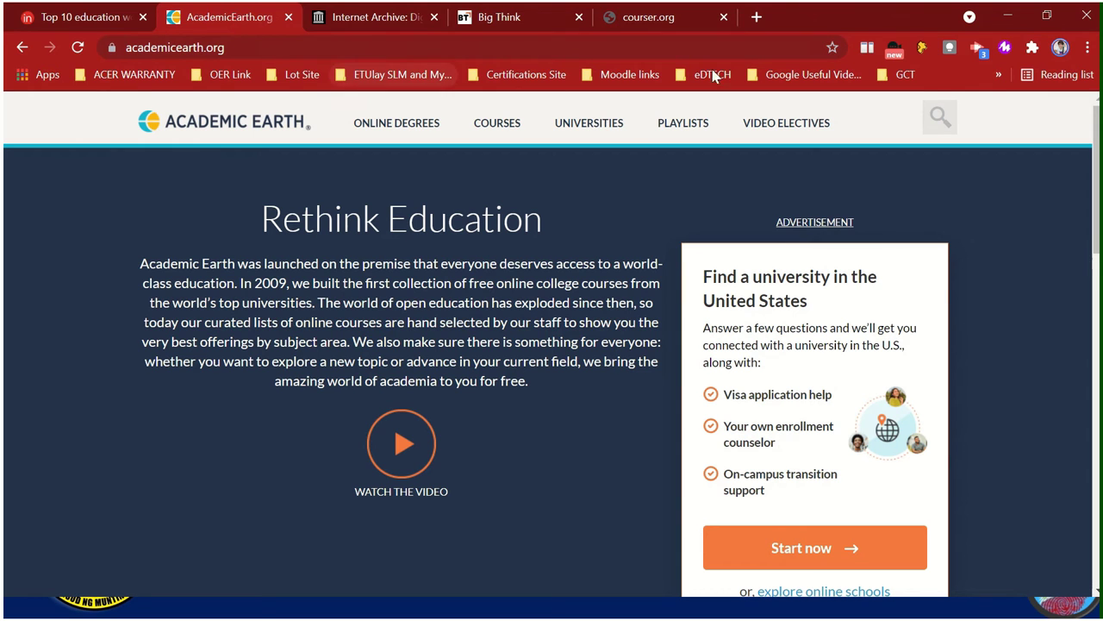
click(833, 48)
click(833, 49)
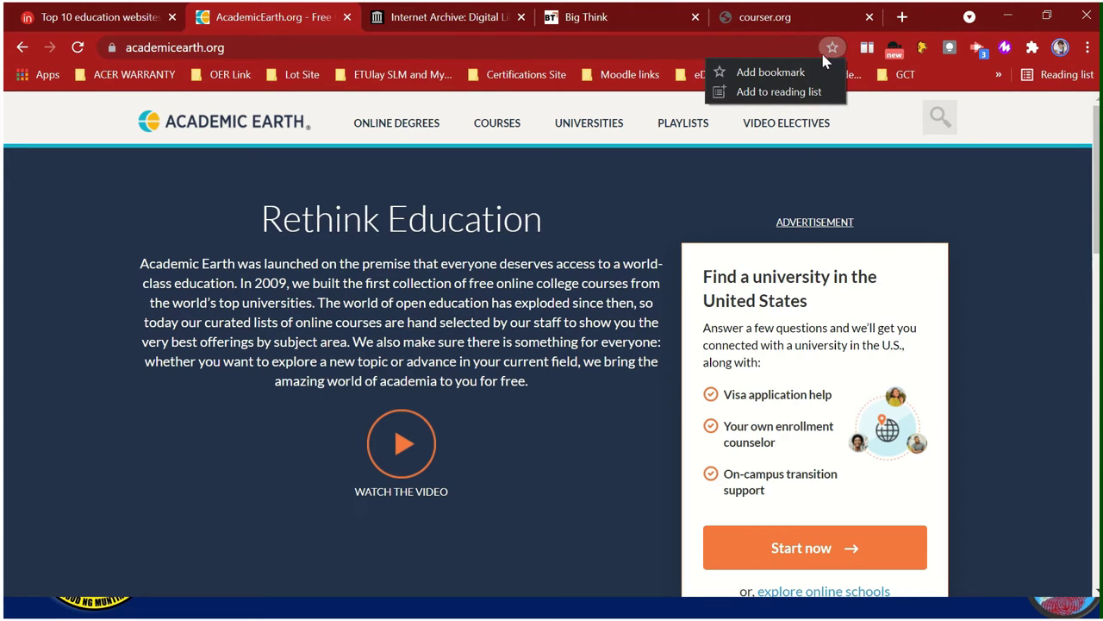
click(770, 72)
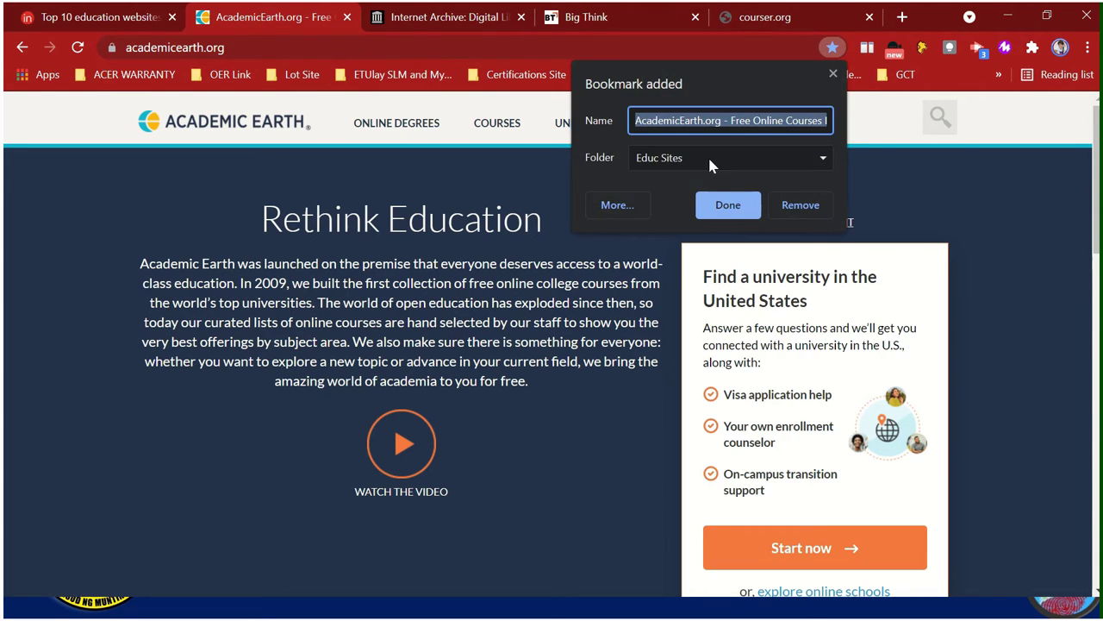
click(606, 167)
click(731, 216)
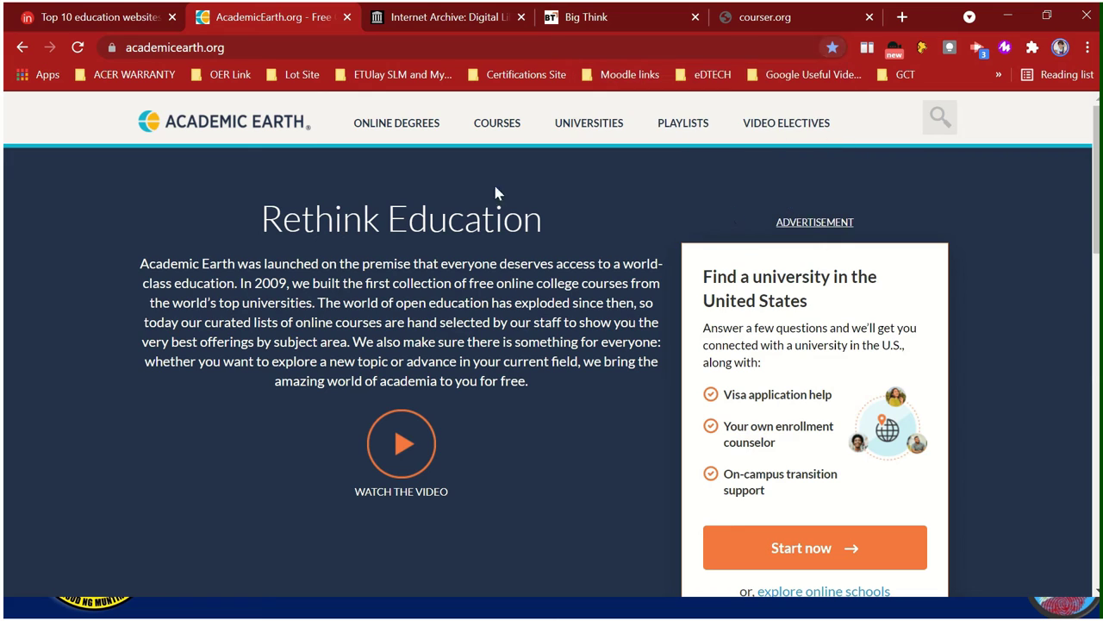
click(347, 17)
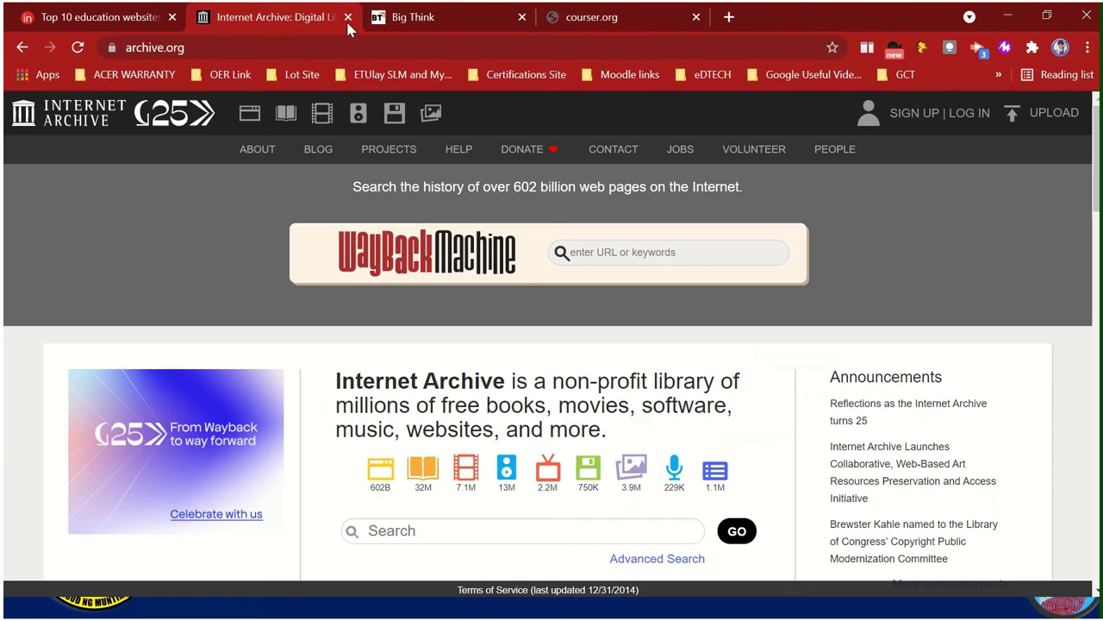
- Bookmark the Internet Archive page into Educ Sites and close its tab
click(833, 50)
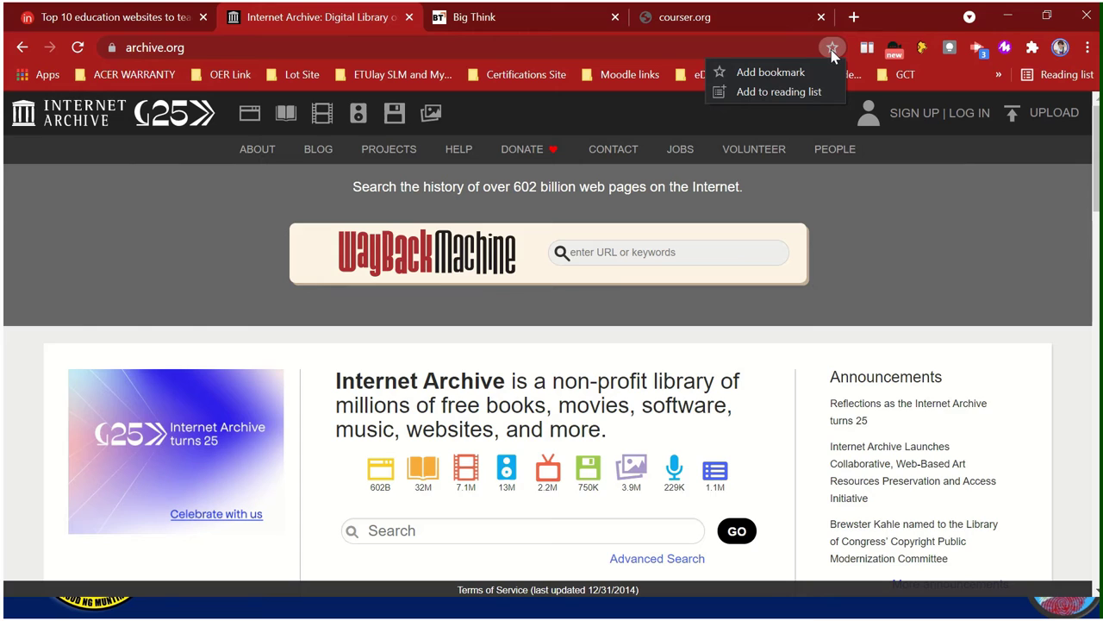
click(787, 78)
click(731, 205)
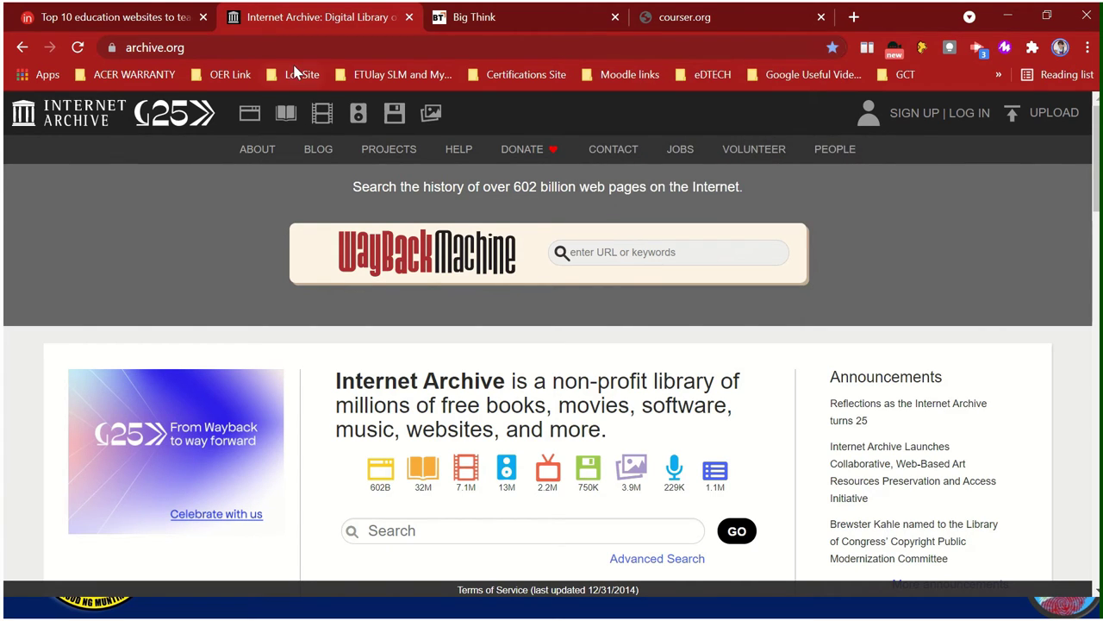
click(410, 18)
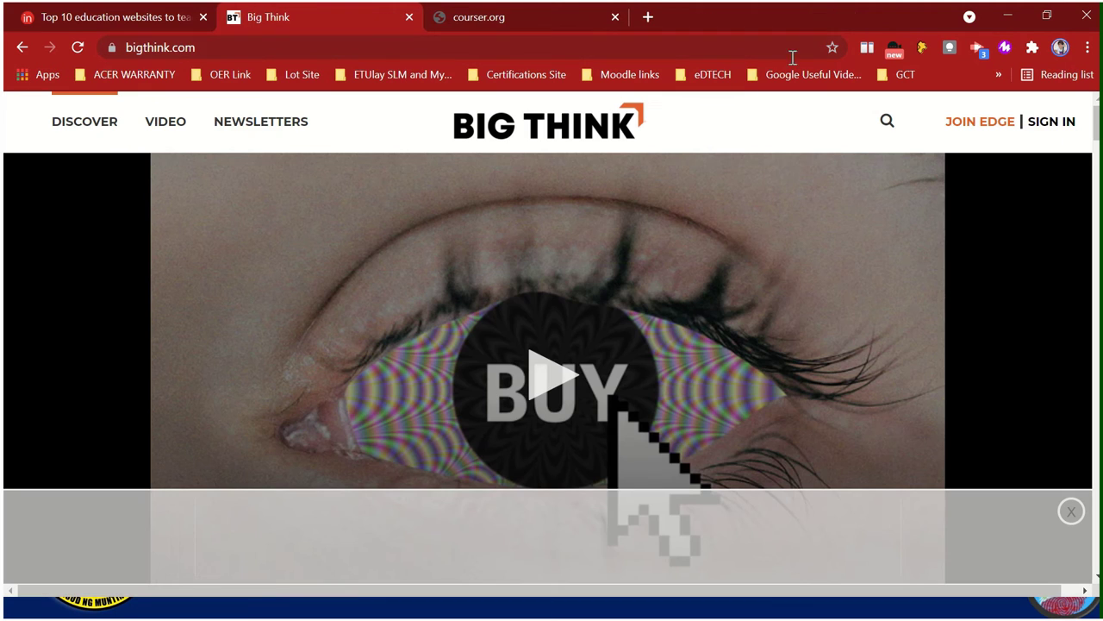
- Bookmark the Big Think page into Educ Sites and close its tab
click(831, 50)
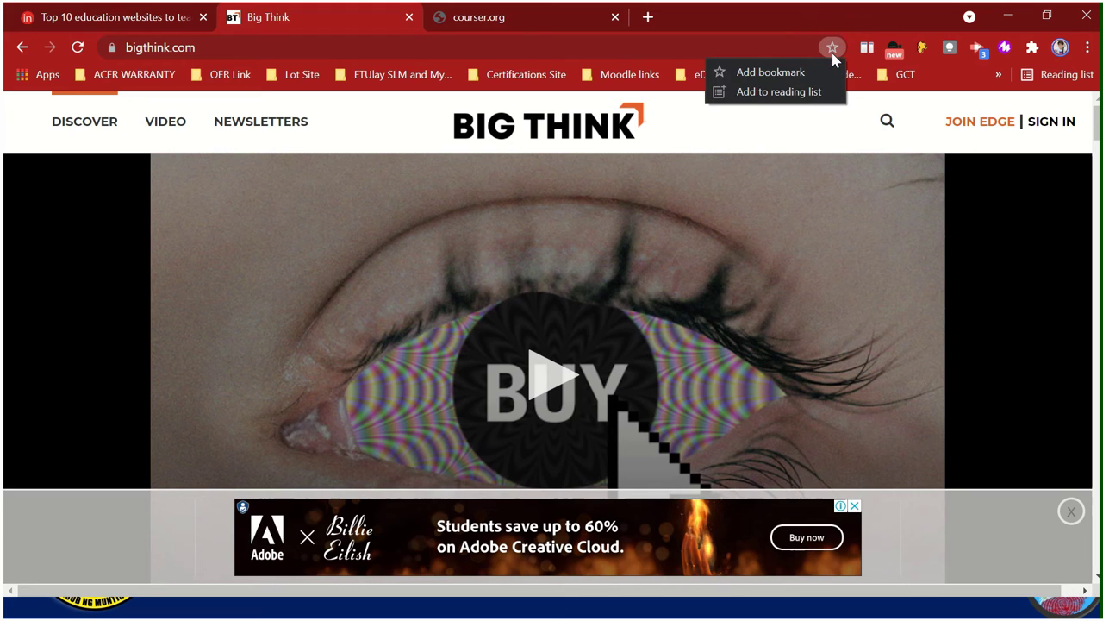
click(778, 72)
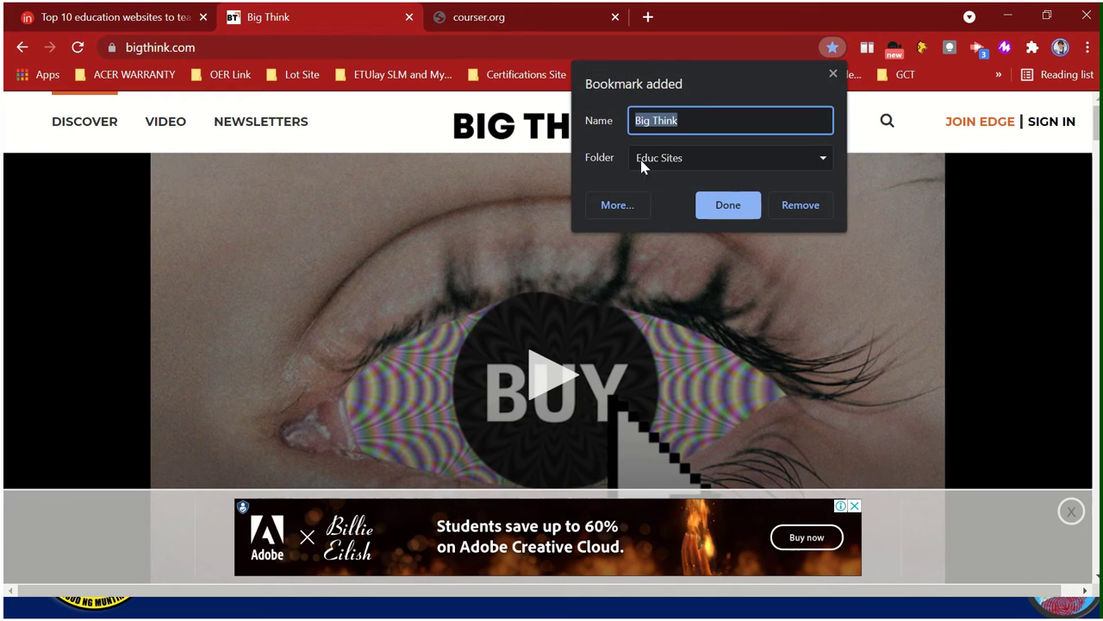
click(729, 205)
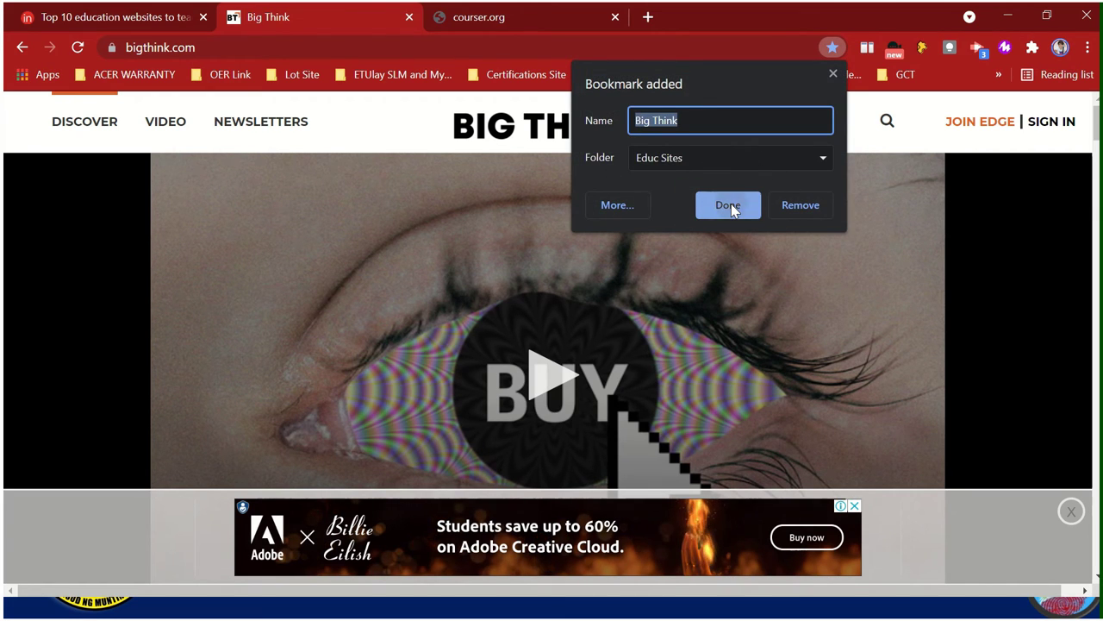
click(409, 17)
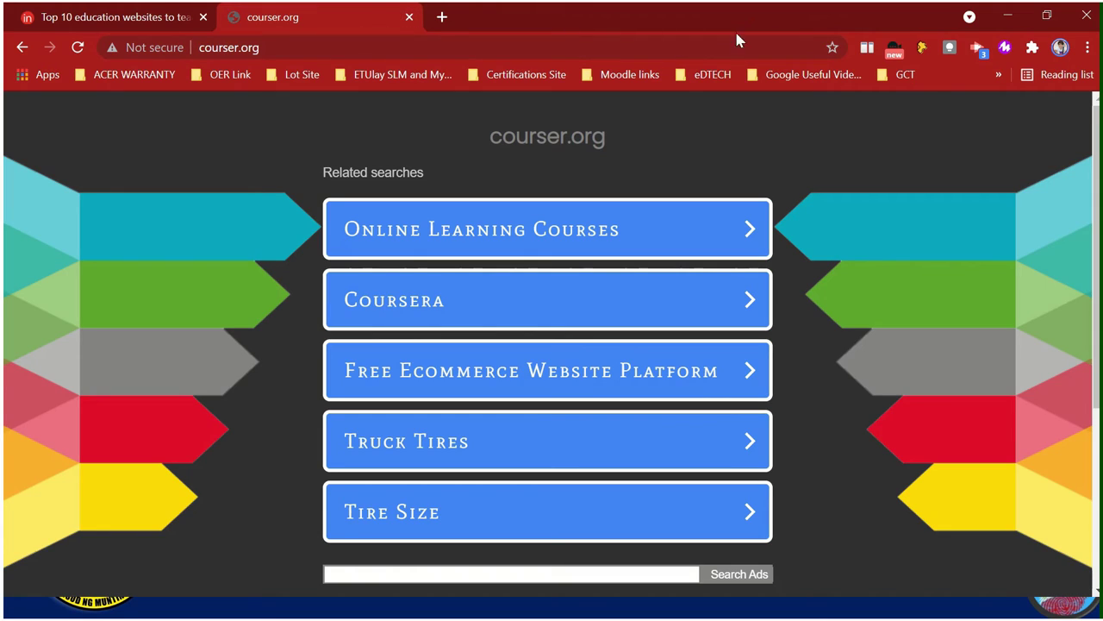
- Bookmark courser.org into Educ Sites, then switch to the PowerPoint slideshow
click(832, 47)
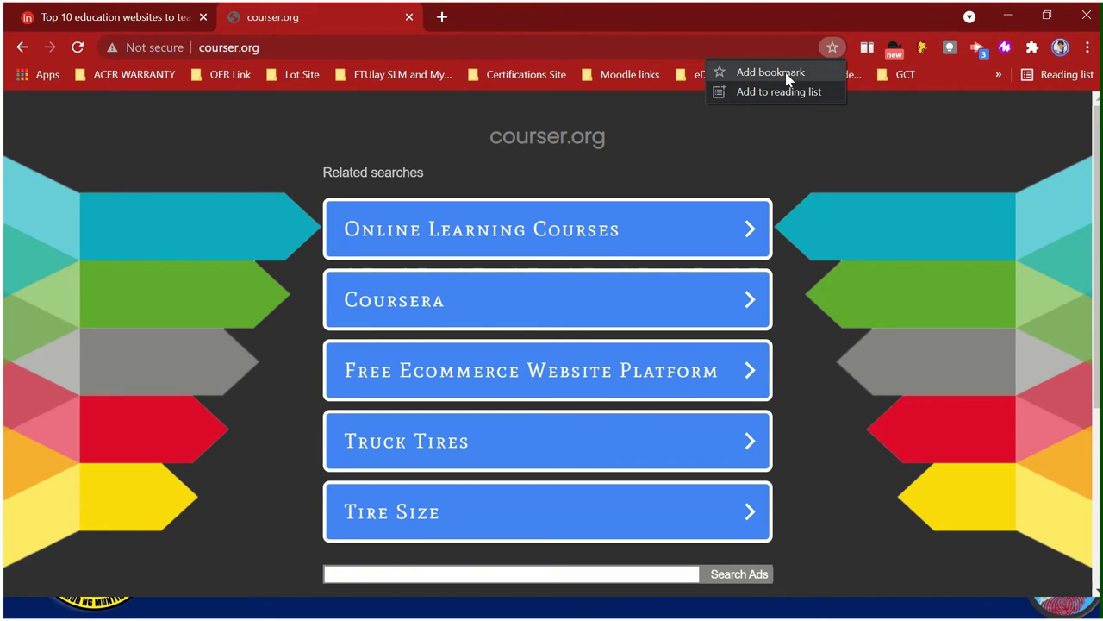
click(786, 74)
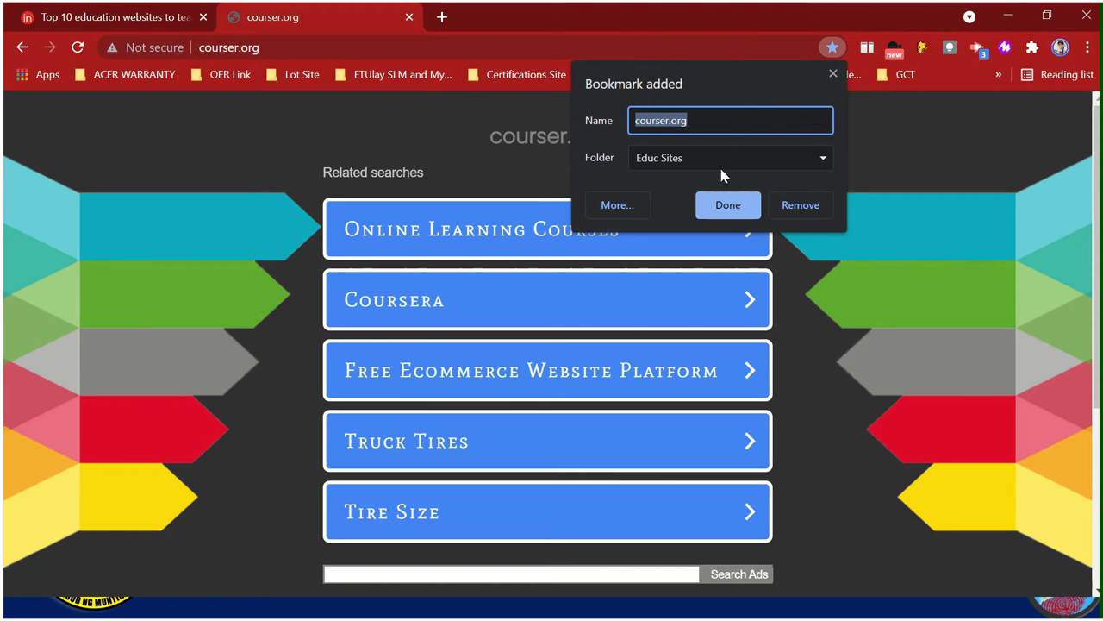
click(727, 209)
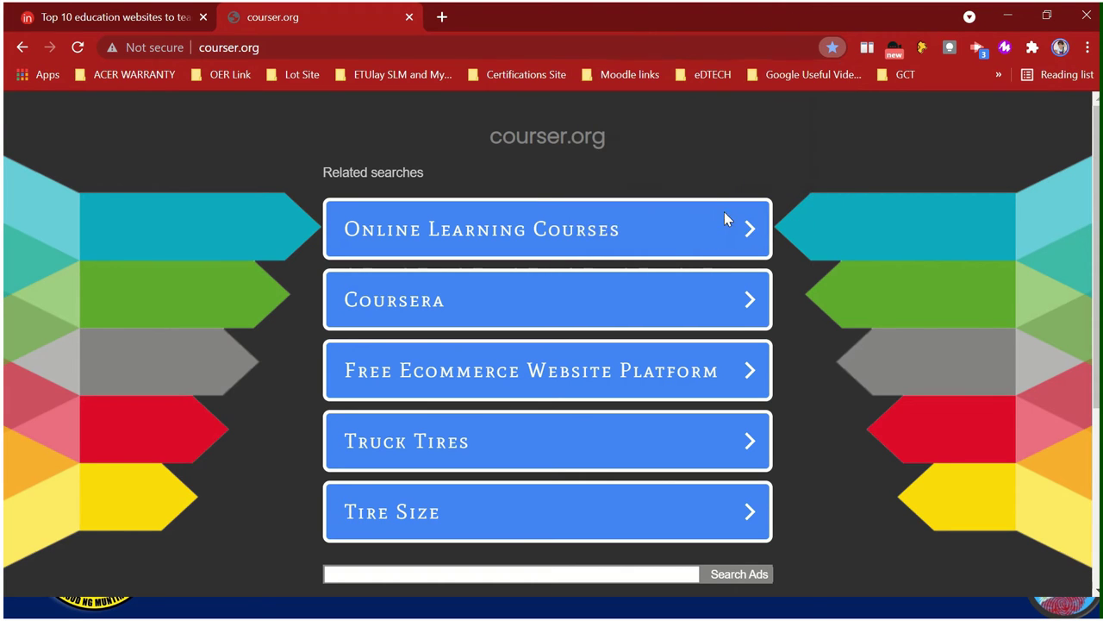
key(alt+Tab)
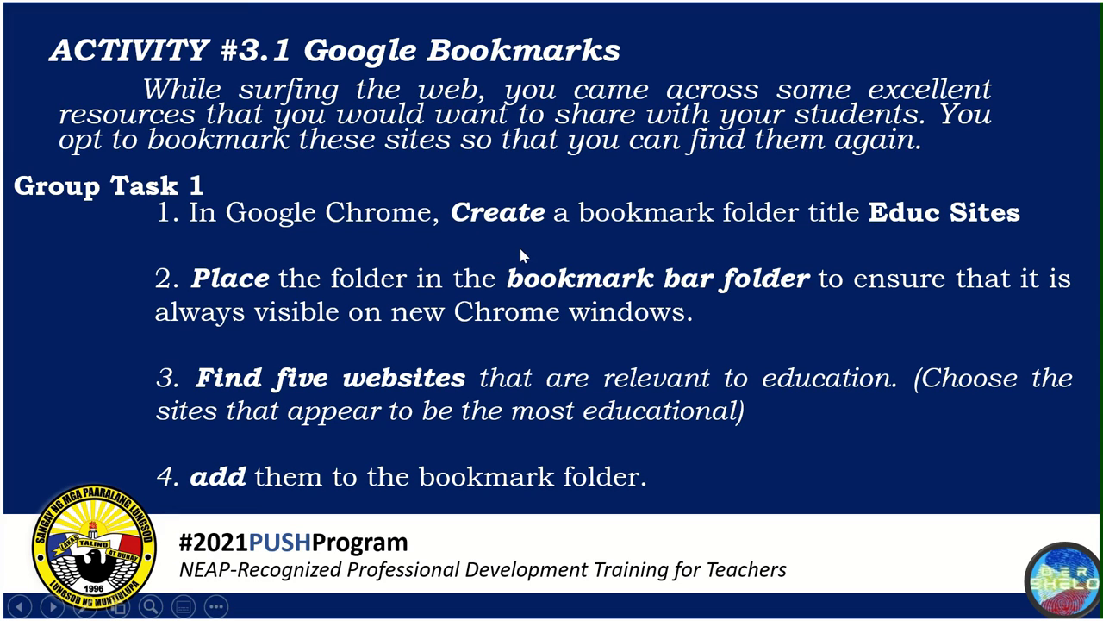
click(903, 227)
click(752, 300)
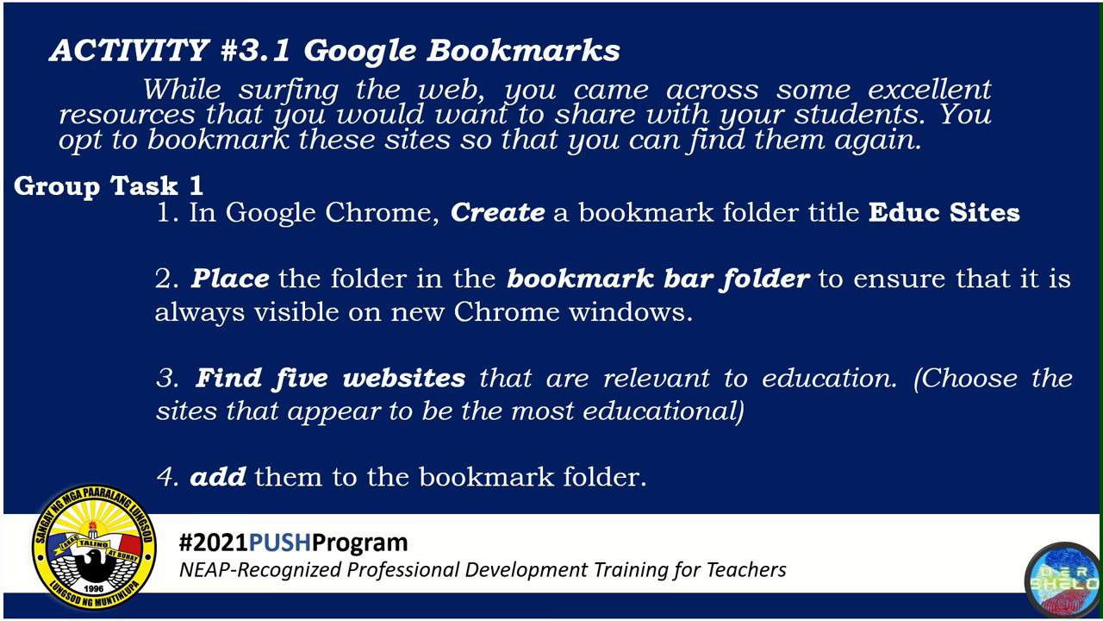
click(278, 412)
click(345, 395)
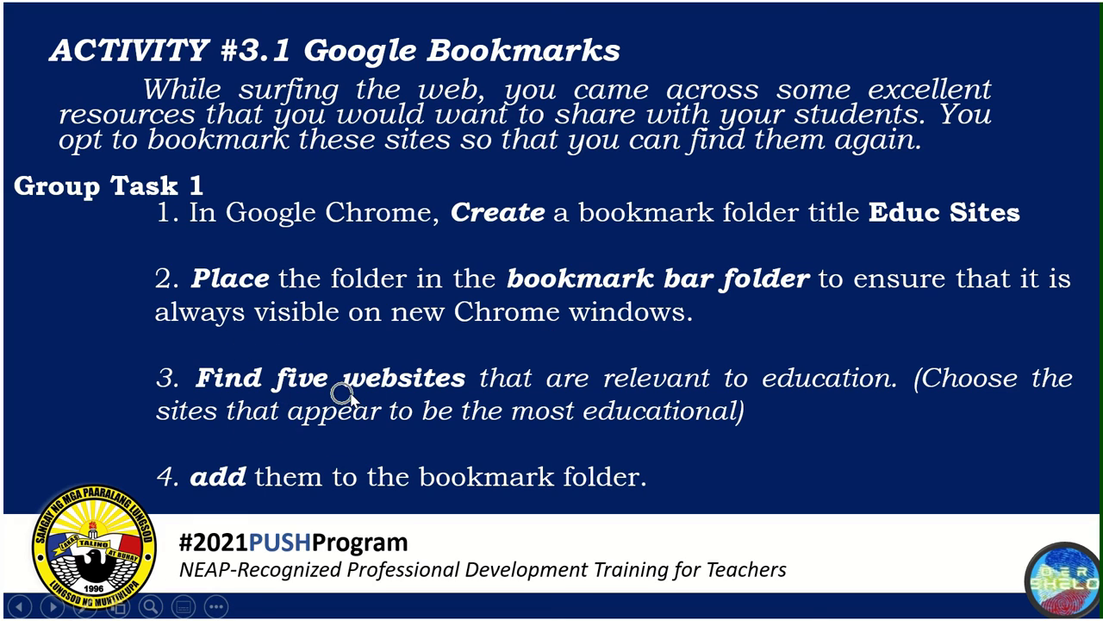
click(260, 486)
- Close the courser.org tab and view the Educ Sites folder's five bookmarks in Bookmark Manager
key(alt+Tab)
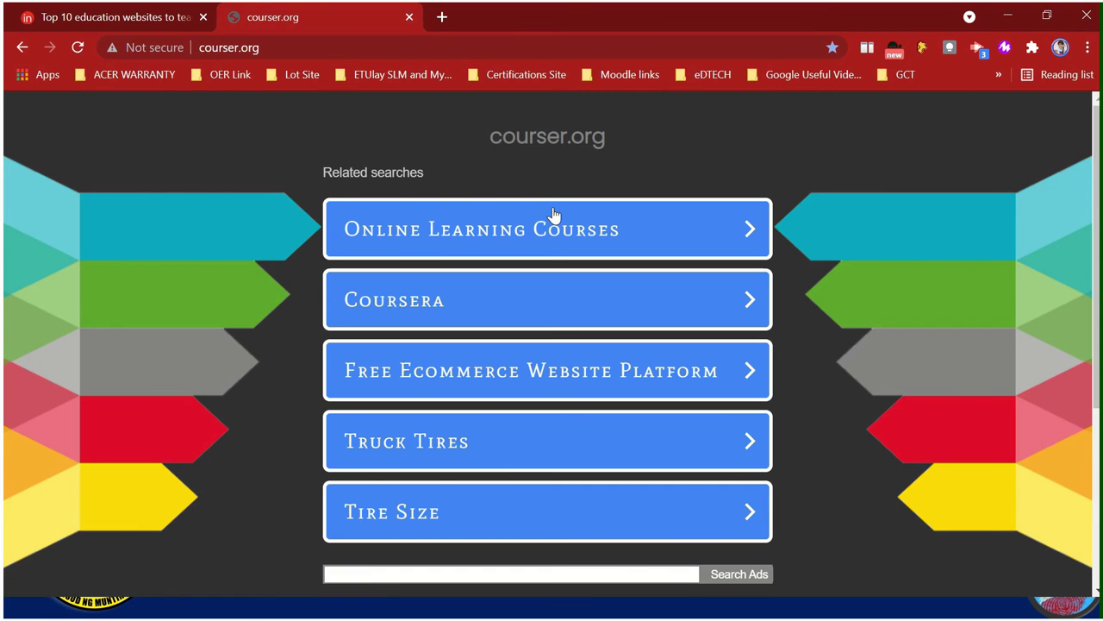
click(409, 17)
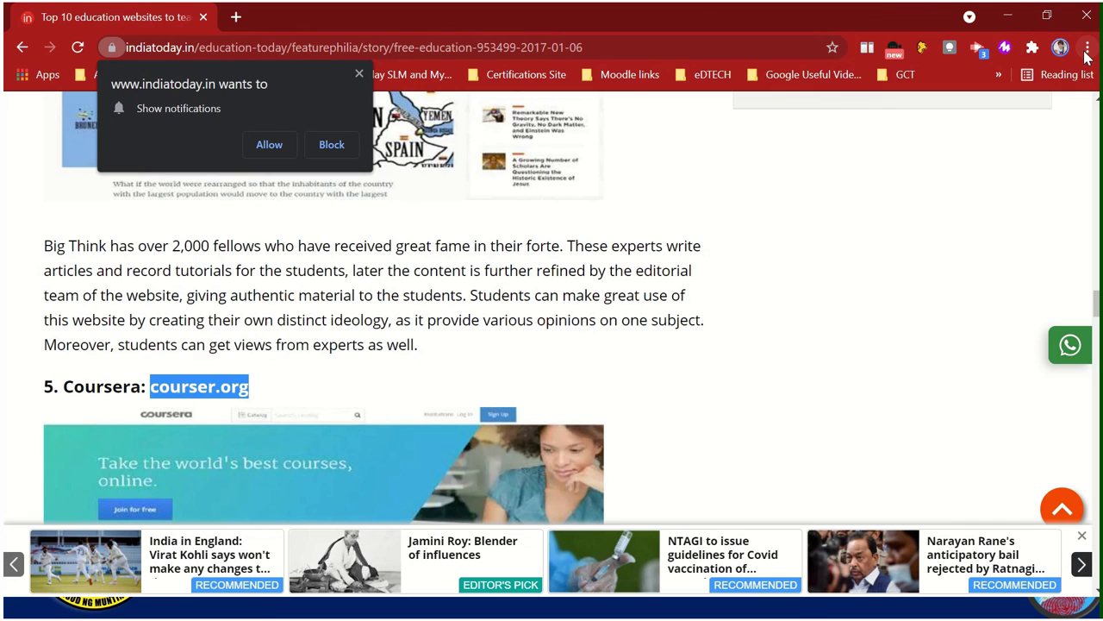
click(1085, 50)
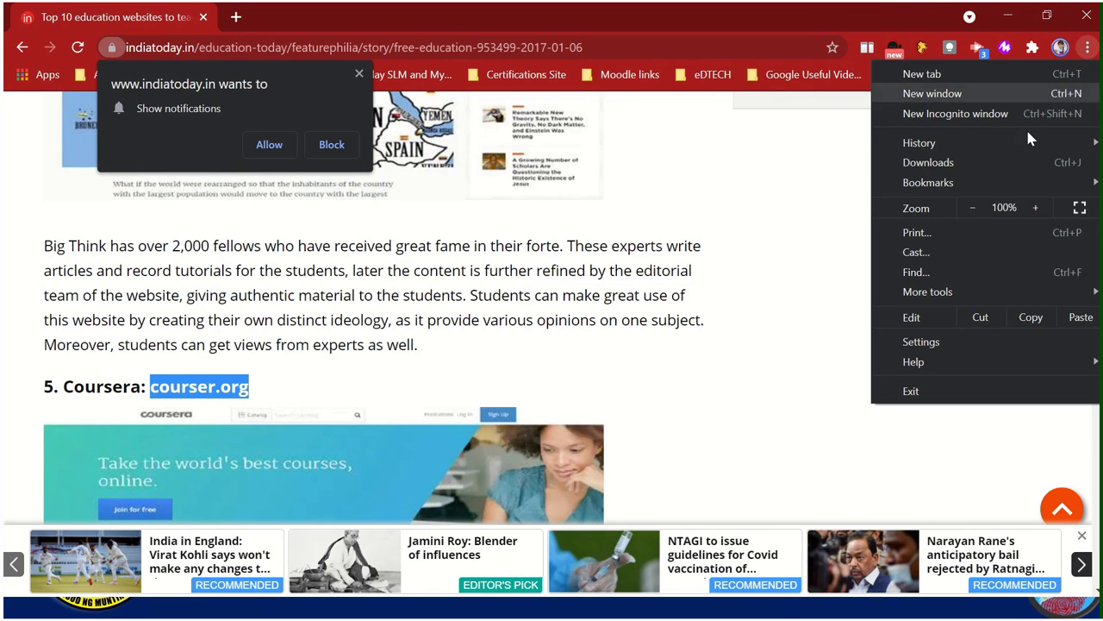
mouse_move(1032, 178)
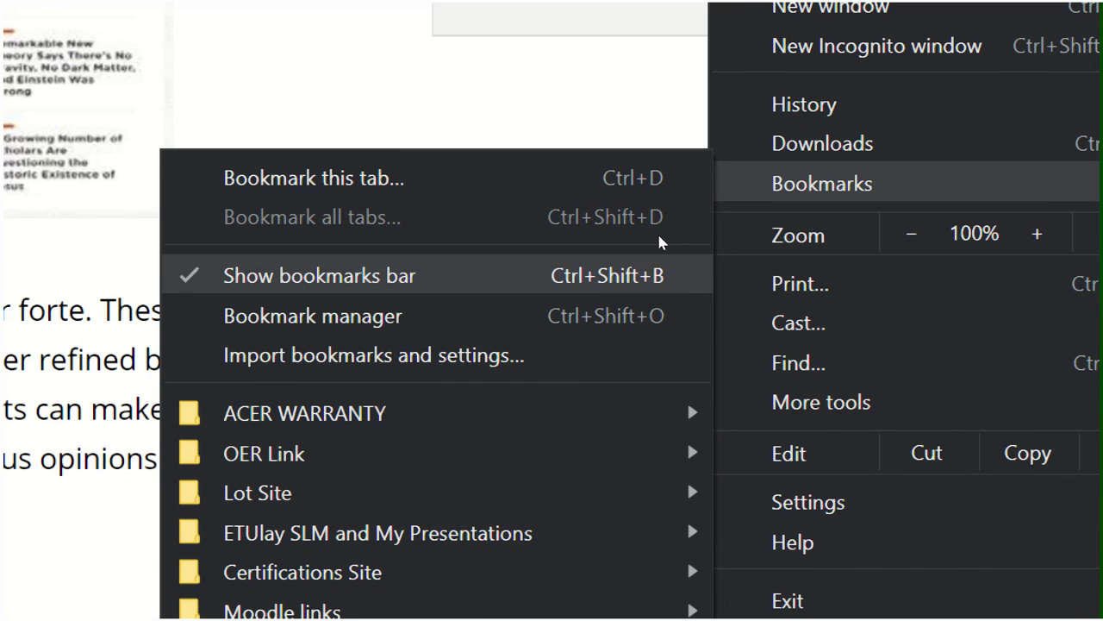
click(267, 315)
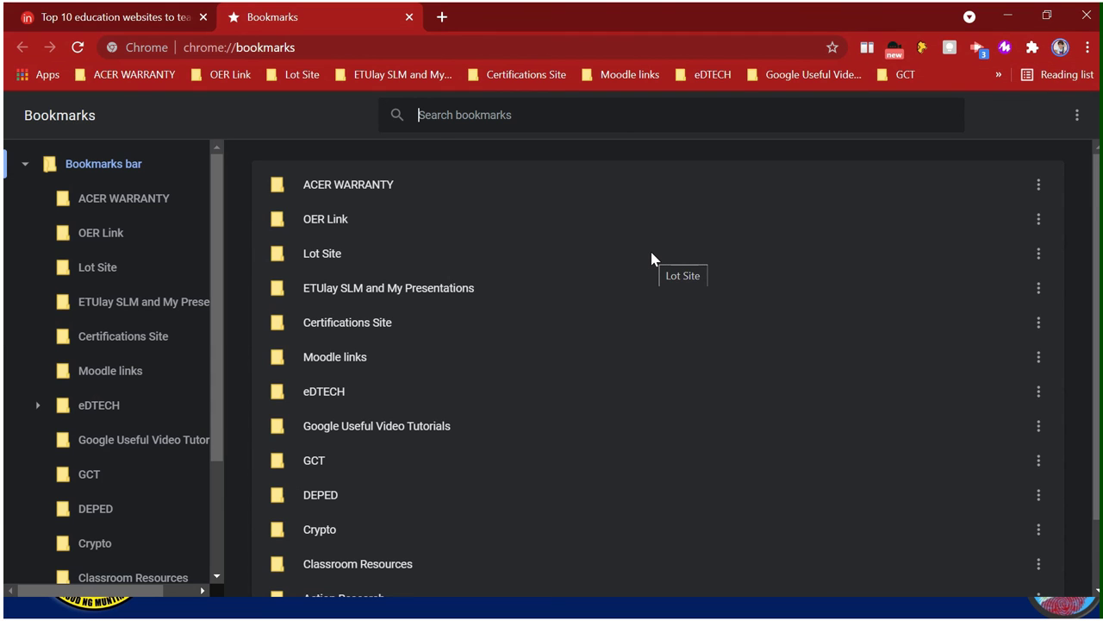
click(106, 181)
scroll(129, 357, down, 3)
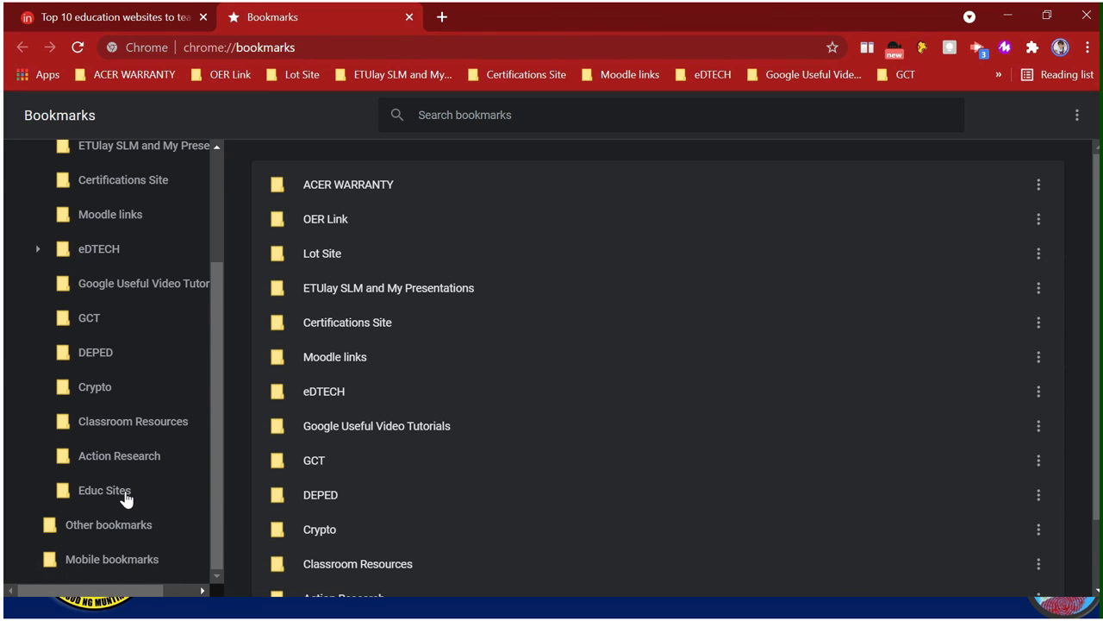
click(104, 491)
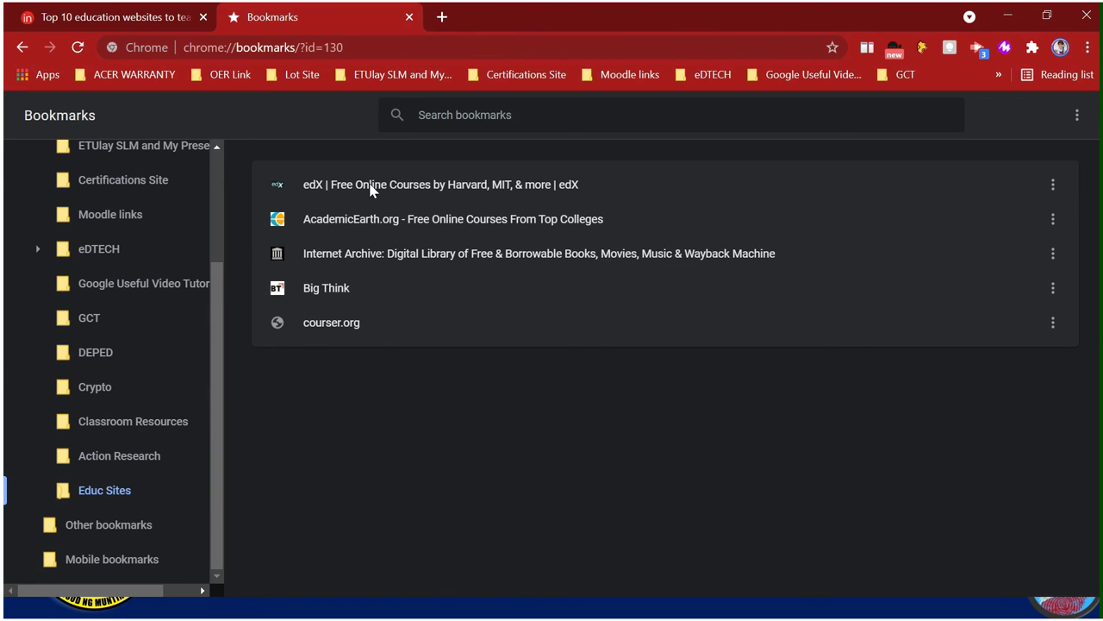